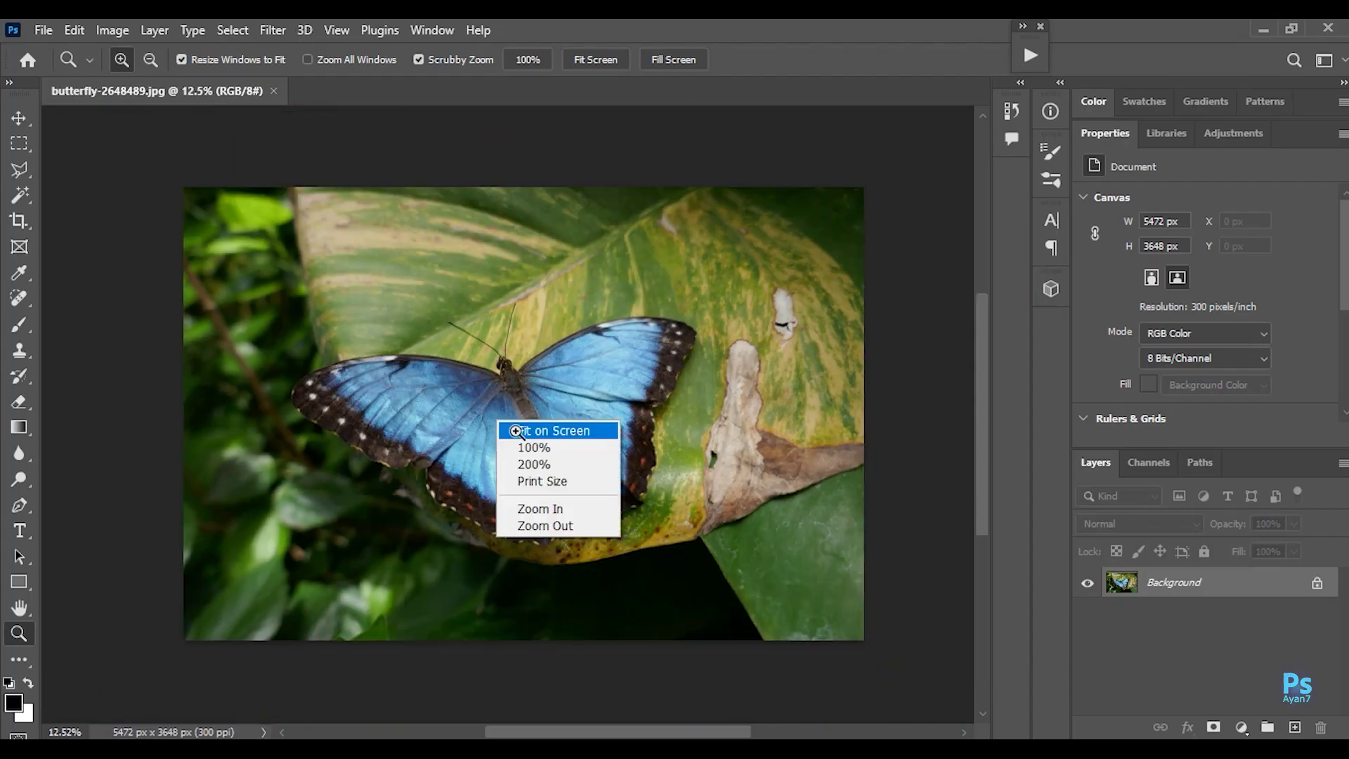
# Duplicate the Background layer as a Background copy layer
pyautogui.click(555, 430)
pyautogui.rightClick(1181, 583)
pyautogui.click(1235, 398)
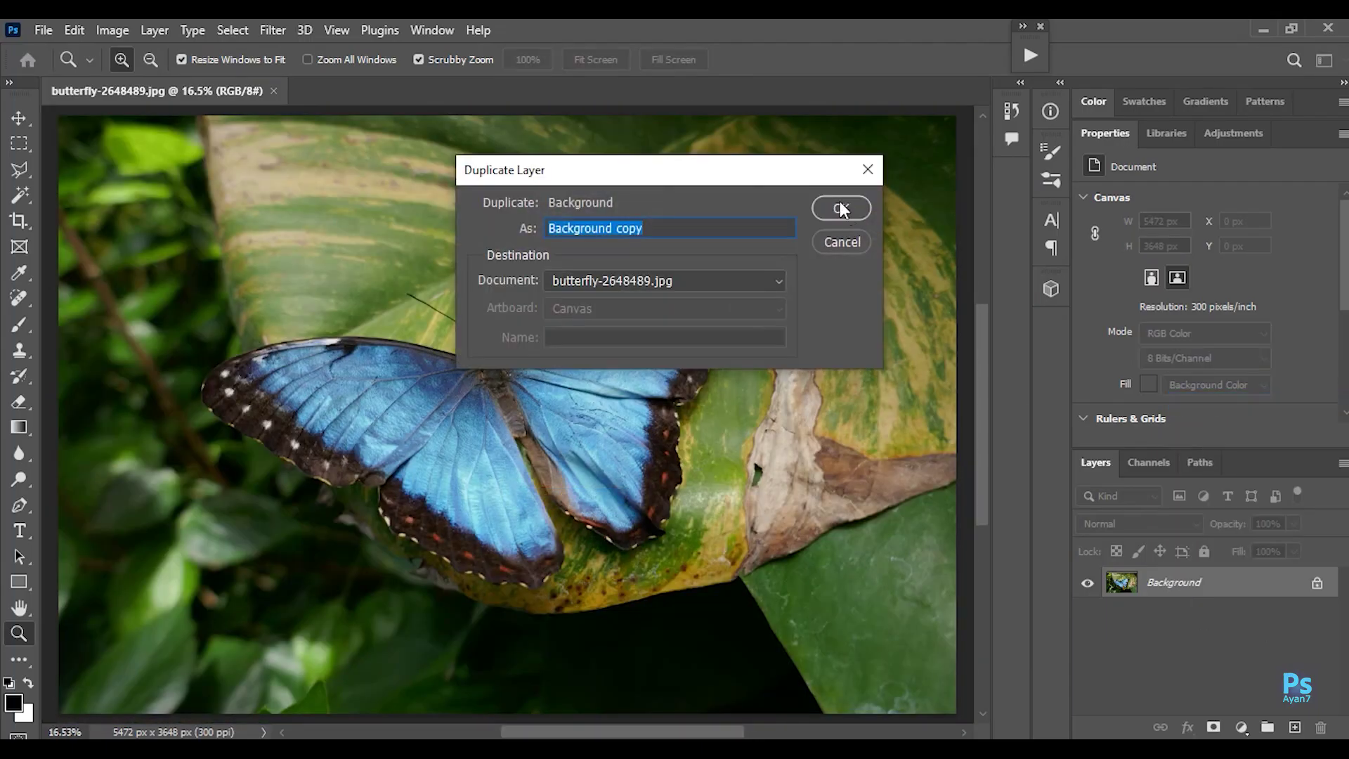
pyautogui.click(851, 214)
# Quick-select the butterfly and invert the selection to everything around it
pyautogui.press('v')
pyautogui.rightClick(23, 191)
pyautogui.click(84, 213)
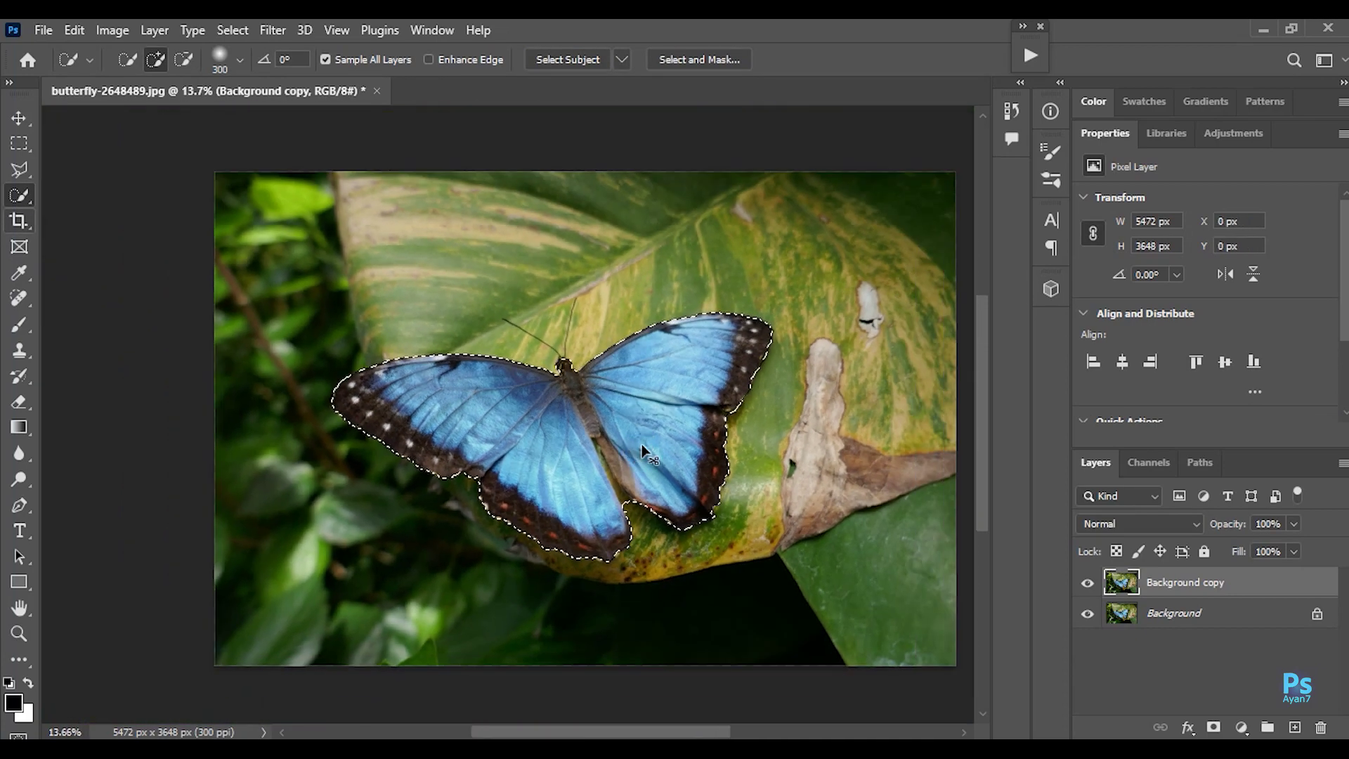
pyautogui.hotkey('ctrl', 'shift', 'i')
pyautogui.click(1242, 727)
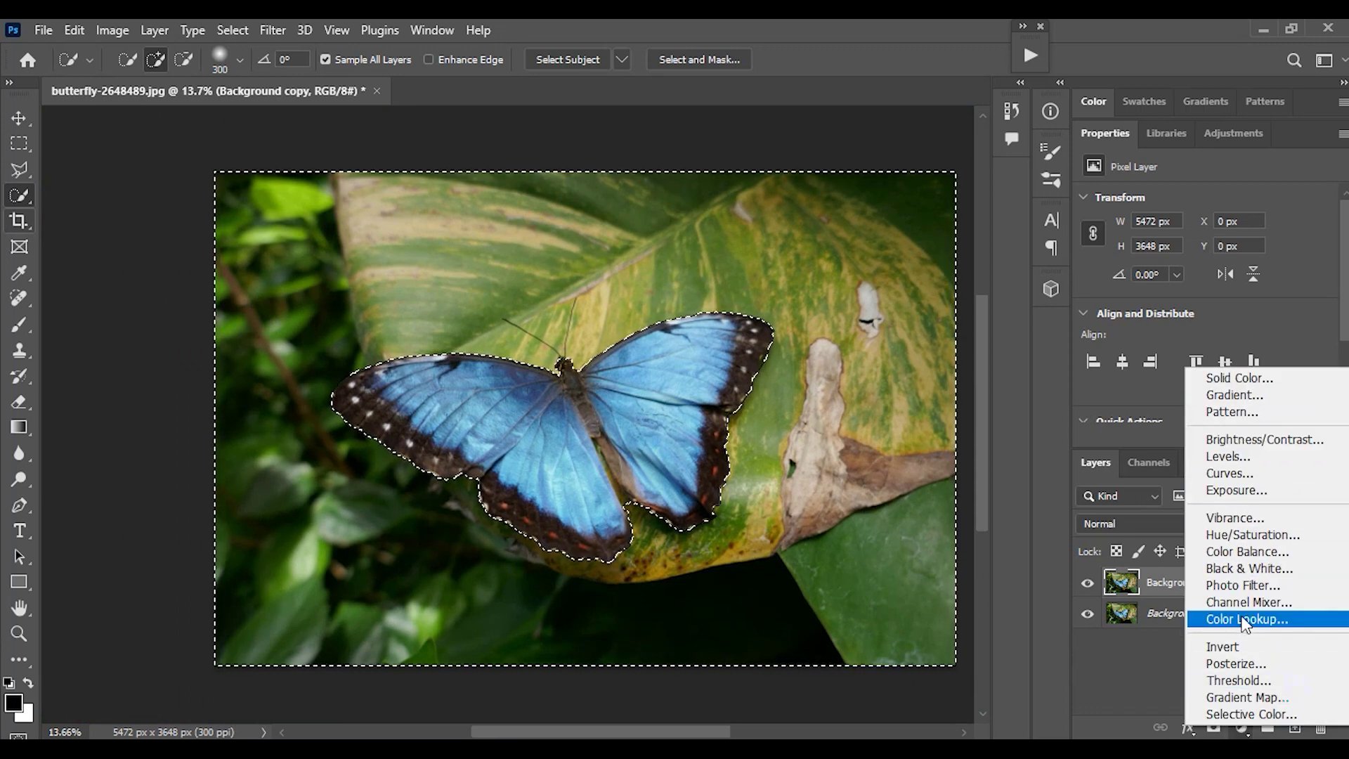
# Add a Hue/Saturation layer at Lightness -51 and load its butterfly mask as a selection
pyautogui.click(1253, 535)
pyautogui.moveTo(1205, 345)
pyautogui.mouseDown()
pyautogui.moveTo(1133, 345)
pyautogui.moveTo(1145, 350)
pyautogui.mouseUp()
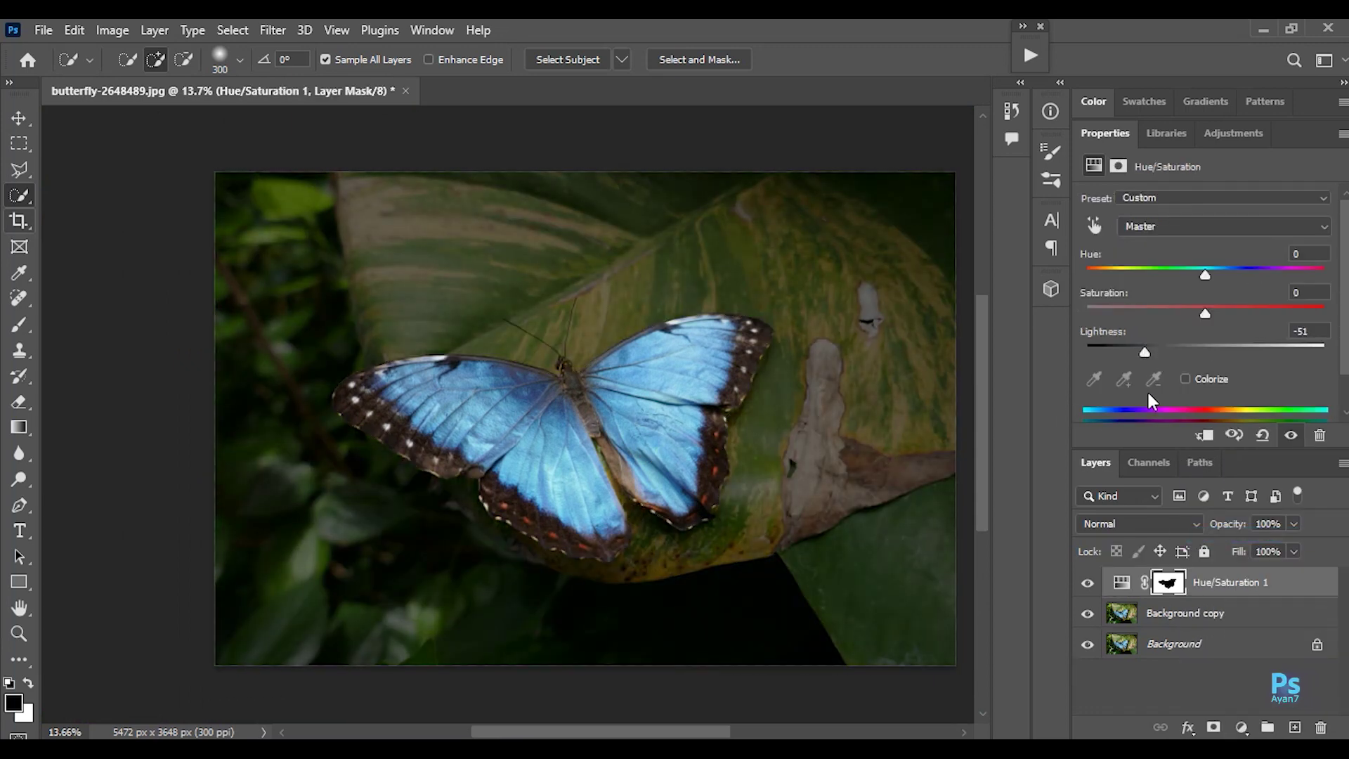
pyautogui.click(1175, 613)
pyautogui.click(1230, 582)
pyautogui.keyDown('ctrl'); pyautogui.click(1166, 582); pyautogui.keyUp('ctrl')
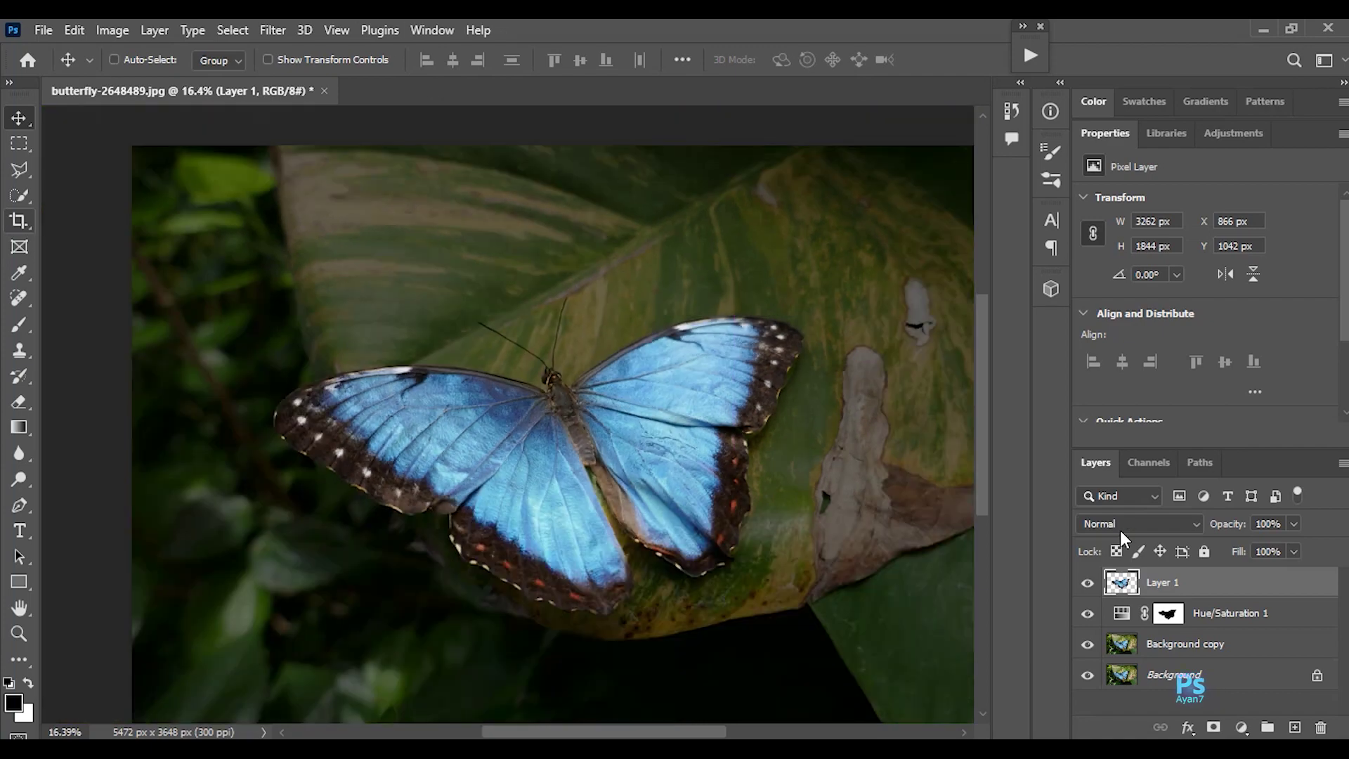
# Set Layer 1 to Screen blending and Gaussian-blur it to about 107 pixels
pyautogui.click(1122, 533)
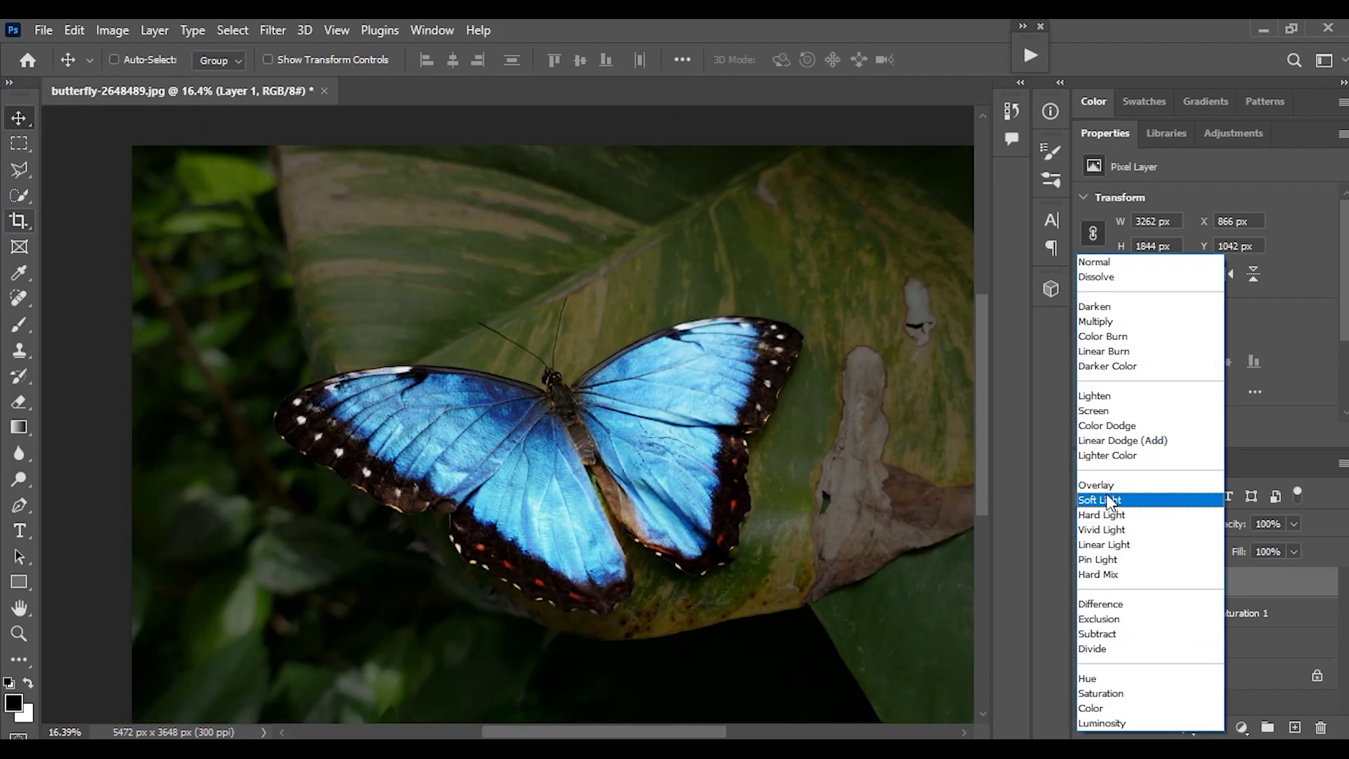
pyautogui.click(1117, 408)
pyautogui.click(273, 30)
pyautogui.click(562, 359)
pyautogui.moveTo(1028, 487); pyautogui.dragTo(1123, 487)
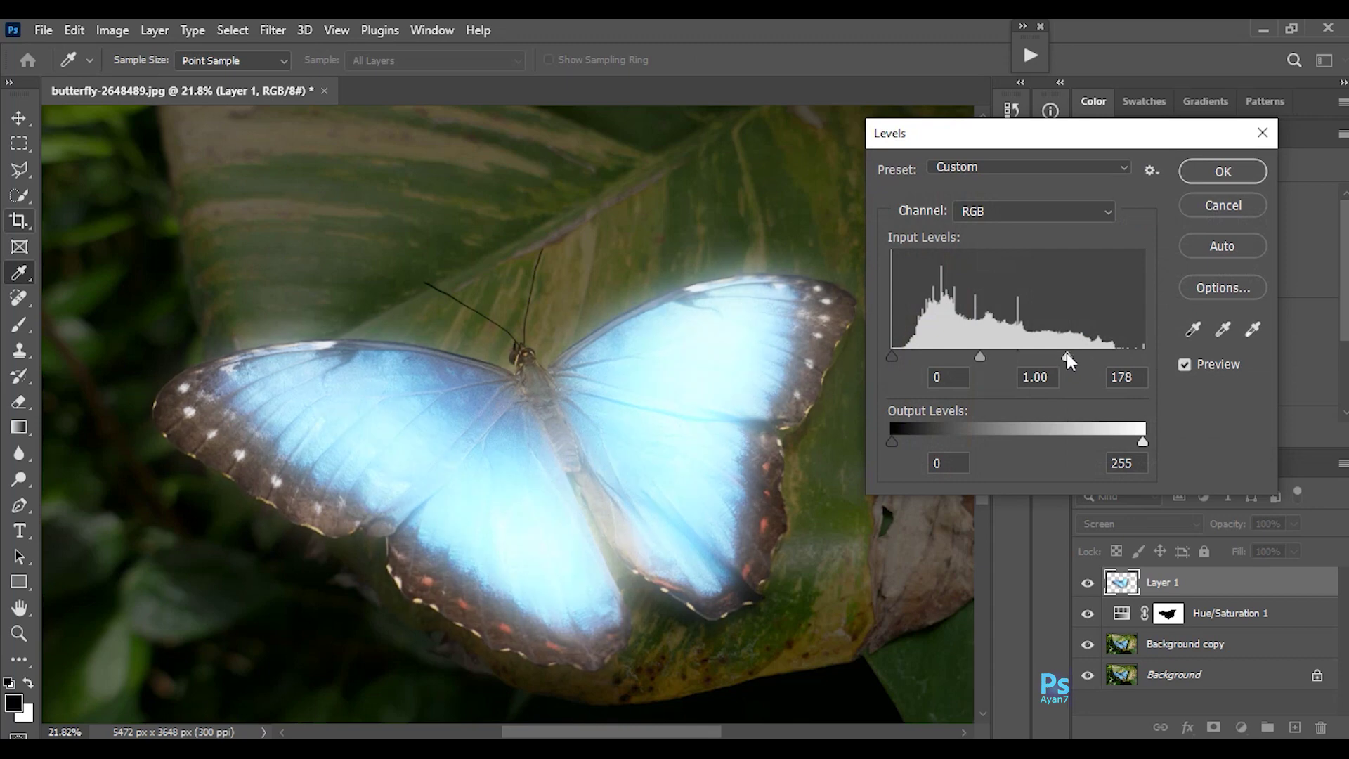
# Boost the glow's contrast with Levels, then copy the butterfly selection to Layer 2
pyautogui.moveTo(1067, 356); pyautogui.dragTo(1044, 356)
pyautogui.moveTo(892, 356); pyautogui.dragTo(933, 356)
pyautogui.moveTo(988, 356)
pyautogui.mouseDown()
pyautogui.moveTo(961, 351)
pyautogui.moveTo(996, 357)
pyautogui.mouseUp()
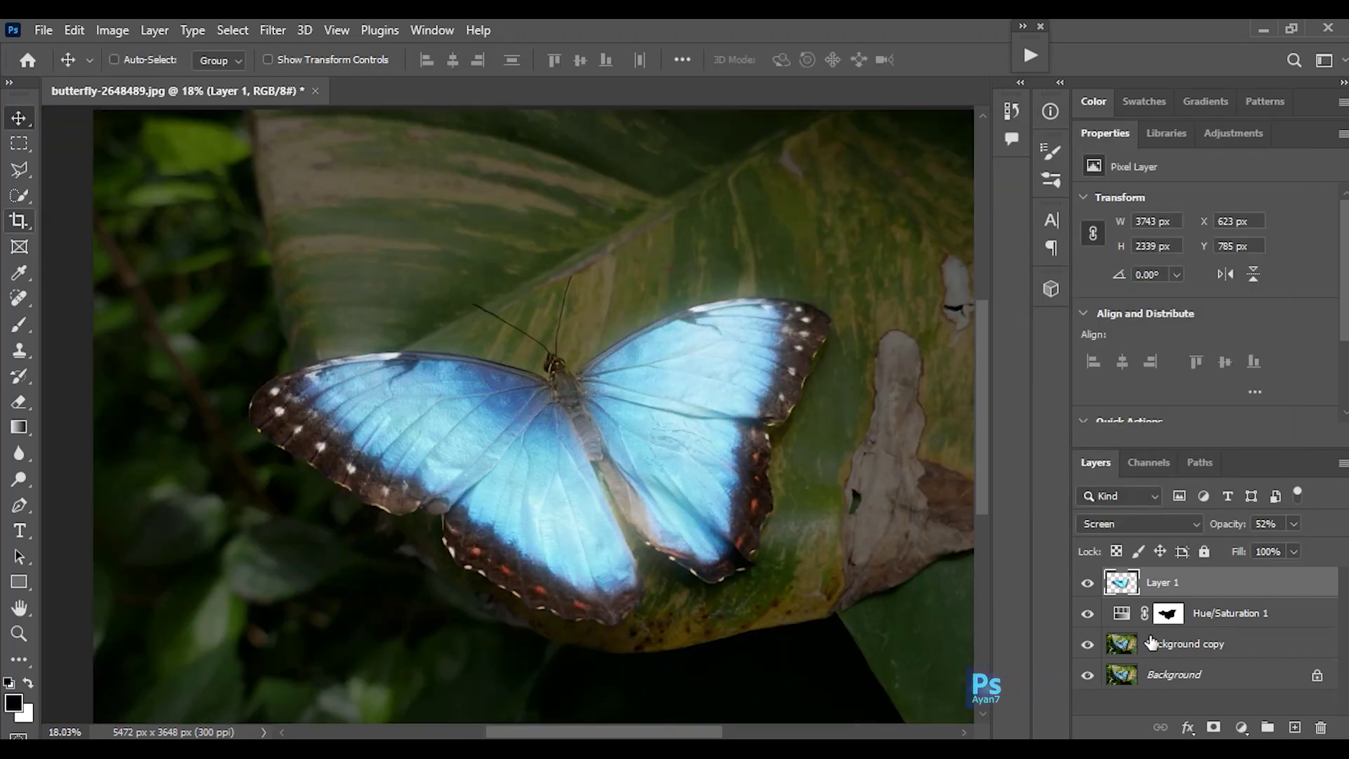
pyautogui.hotkey('ctrl', 'j')
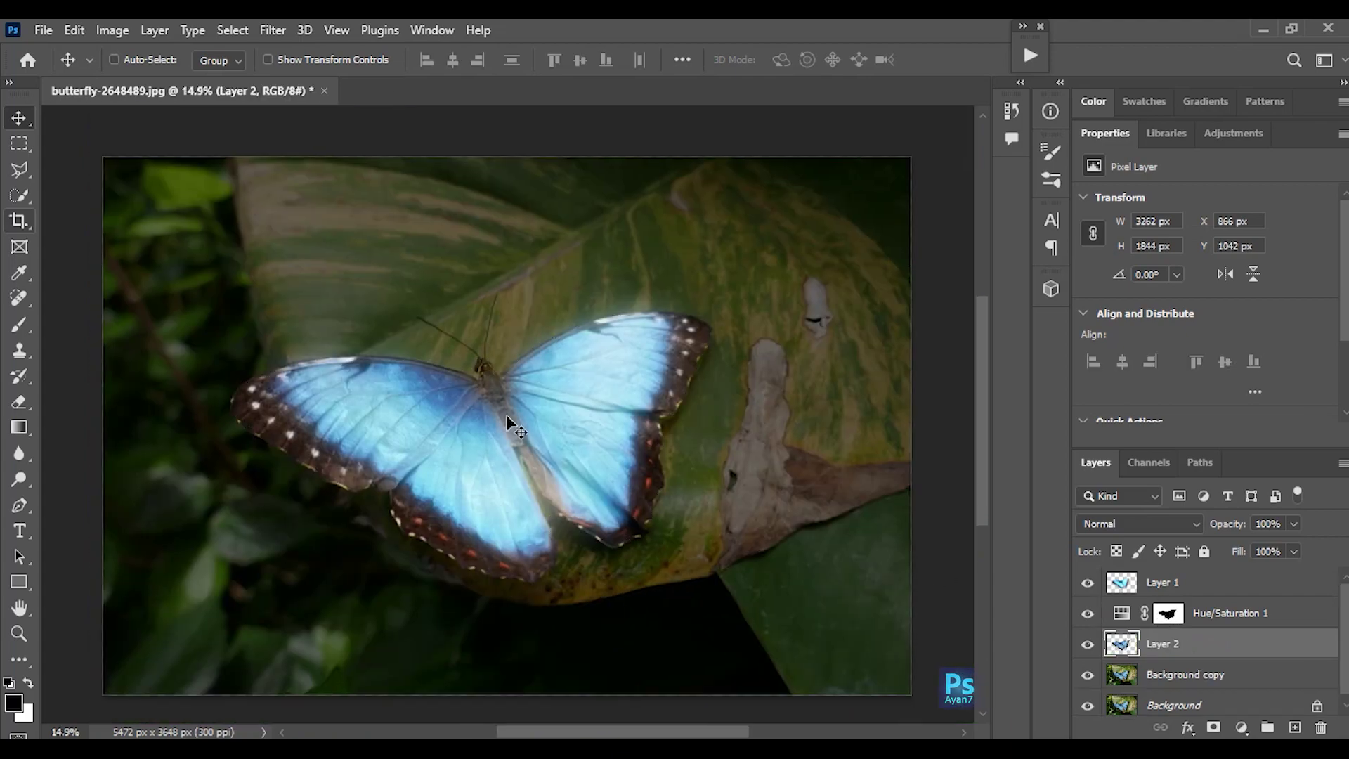
# Move Layer 2 to the top of the stack and set it to Vivid Light
pyautogui.hotkey('ctrl', 'shift', ']')
pyautogui.moveTo(587, 431); pyautogui.dragTo(746, 437)
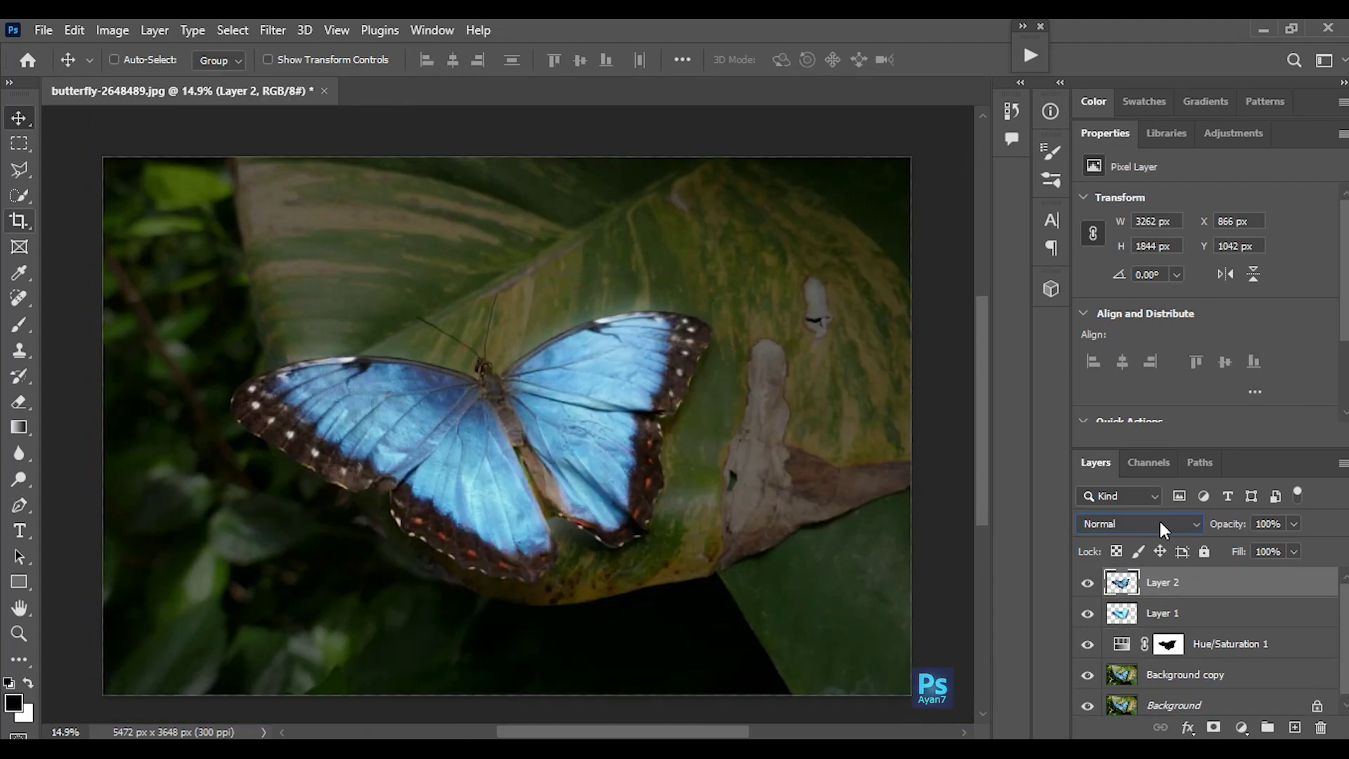
pyautogui.click(1160, 529)
pyautogui.click(1155, 527)
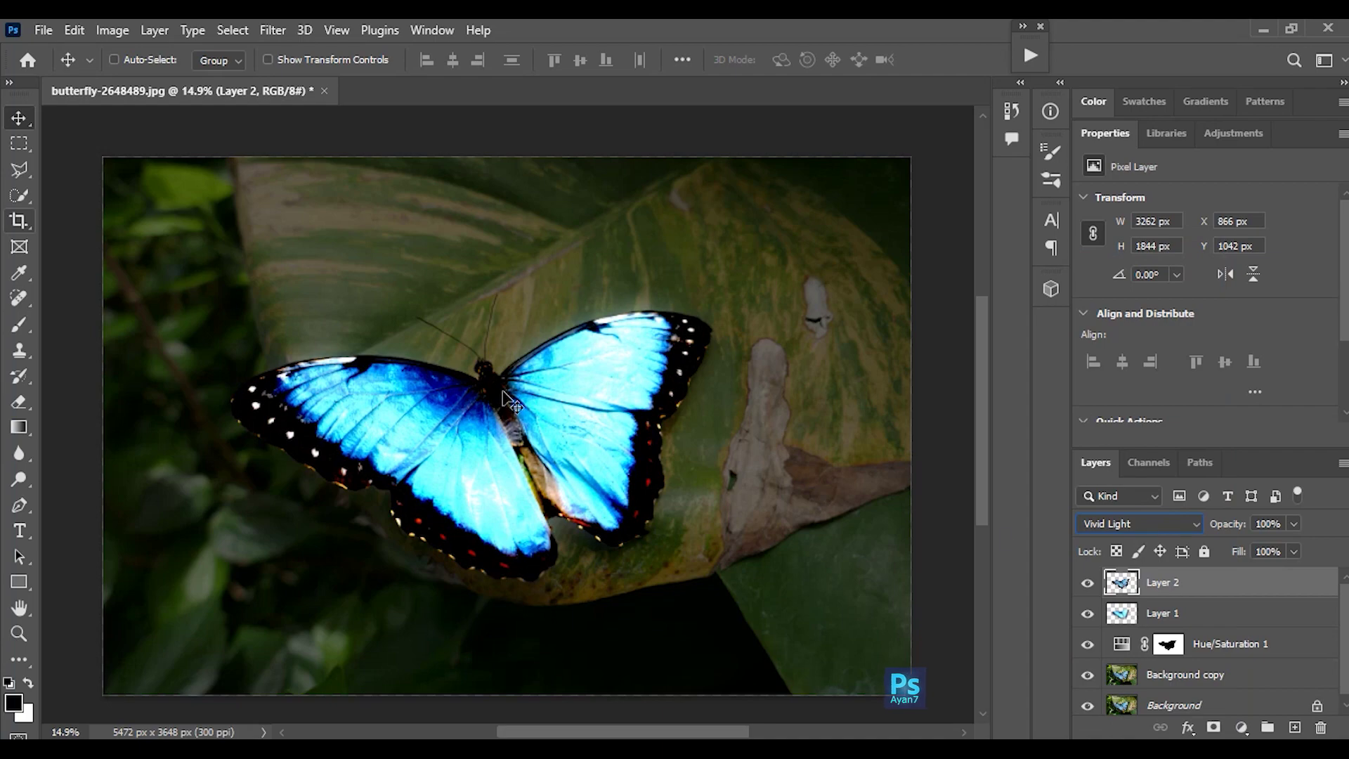
pyautogui.hotkey('ctrl', '+')
pyautogui.hotkey('ctrl', '+')
# Gaussian-blur Layer 2 at radius 147.4 and lower its opacity to 47%
pyautogui.click(273, 30)
pyautogui.click(562, 348)
pyautogui.moveTo(1031, 487); pyautogui.dragTo(1132, 486)
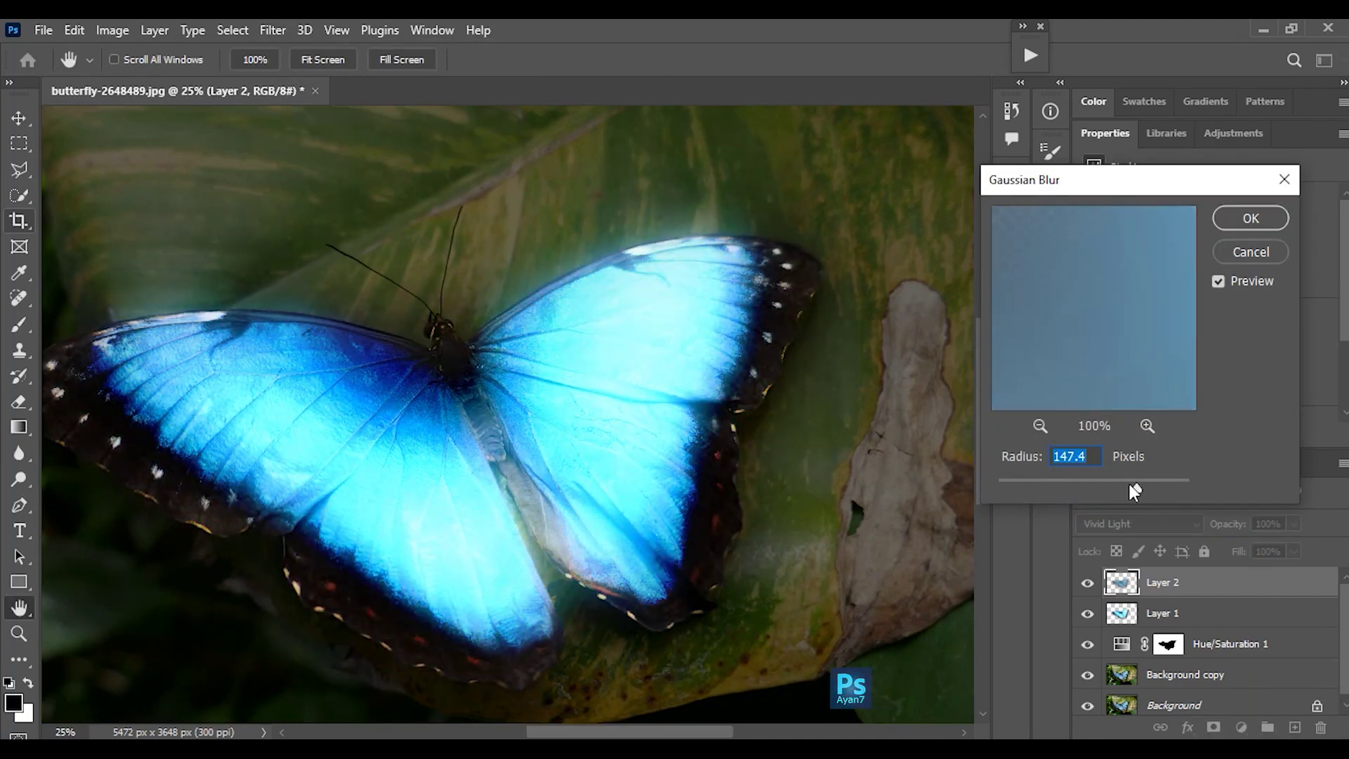
pyautogui.click(1250, 219)
pyautogui.press('z')
pyautogui.rightClick(576, 340)
pyautogui.click(704, 340)
pyautogui.moveTo(1258, 545); pyautogui.dragTo(1245, 544)
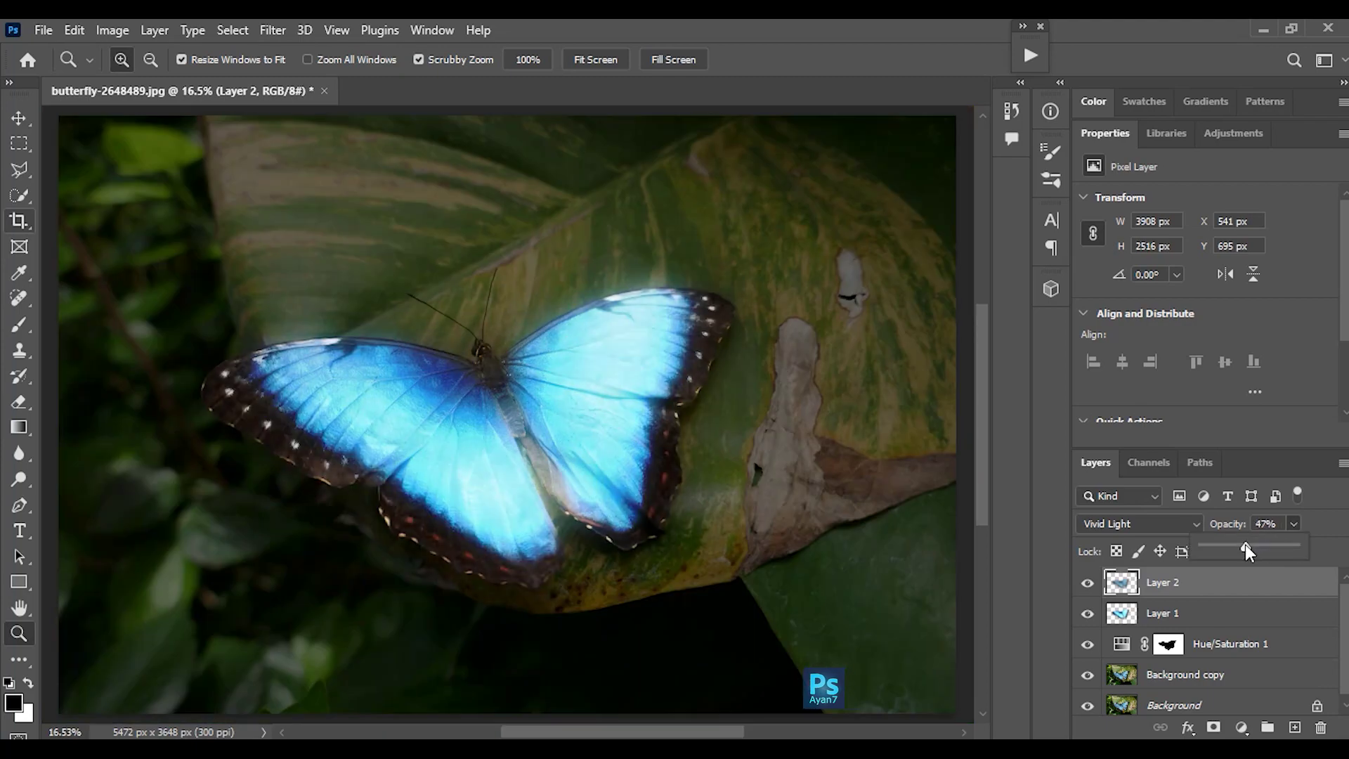
pyautogui.press('v')
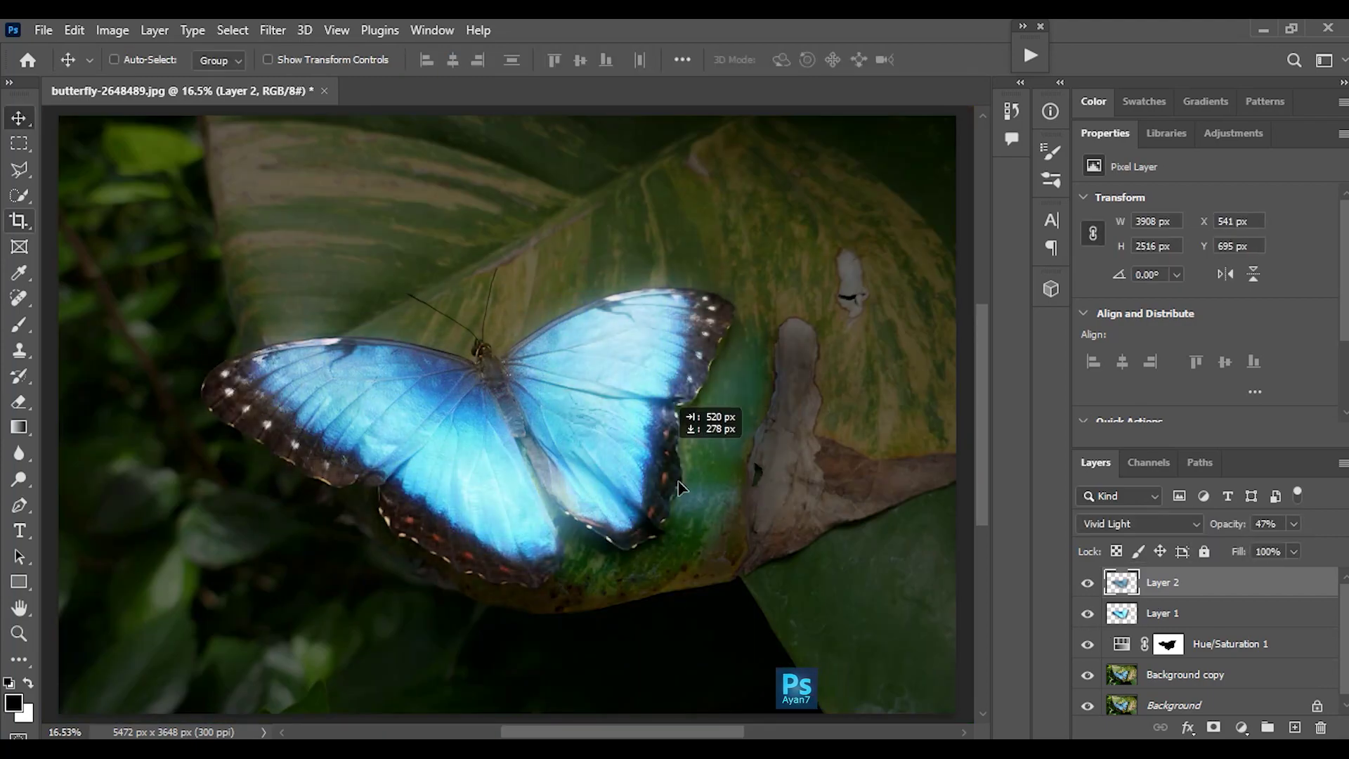
# Copy the butterfly from Background copy onto a new top Layer 3
pyautogui.press('z')
pyautogui.click(1169, 668)
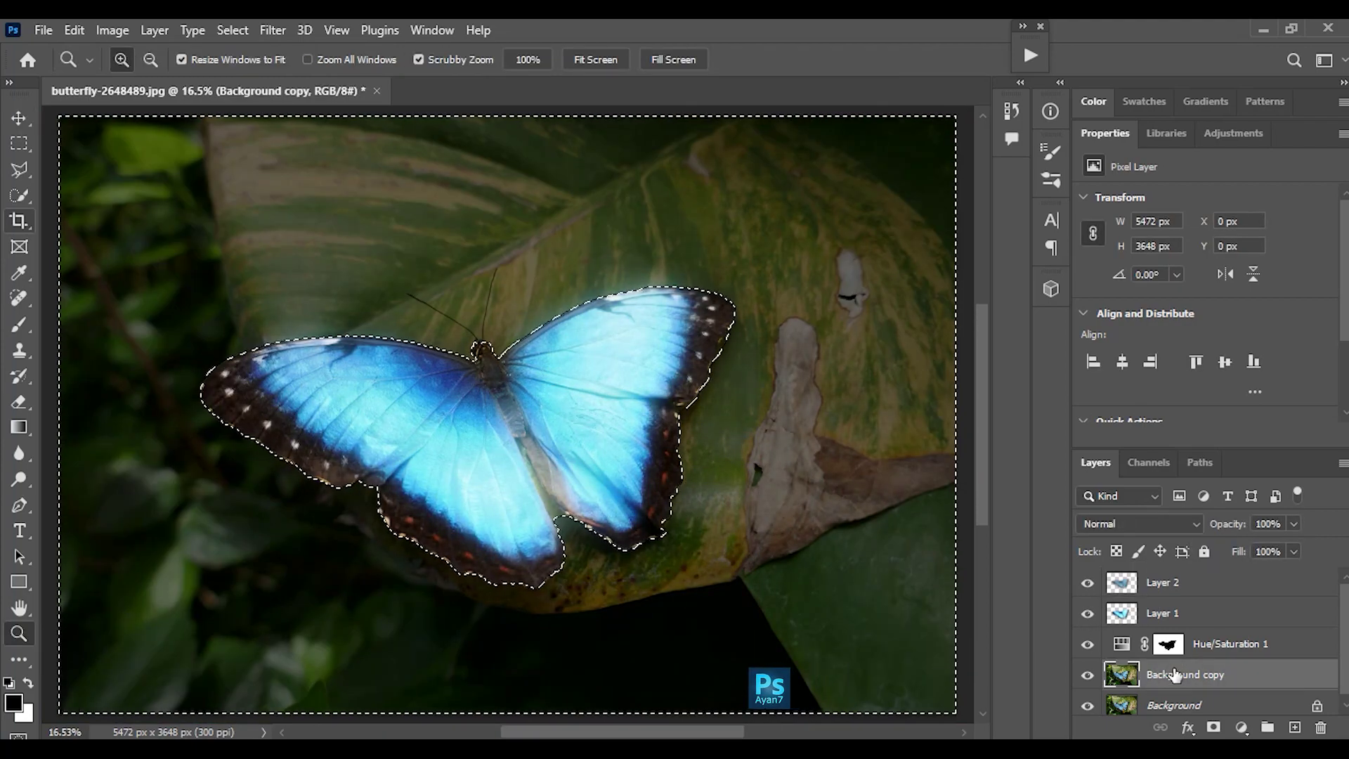
pyautogui.hotkey('ctrl', 'j')
pyautogui.click(1142, 523)
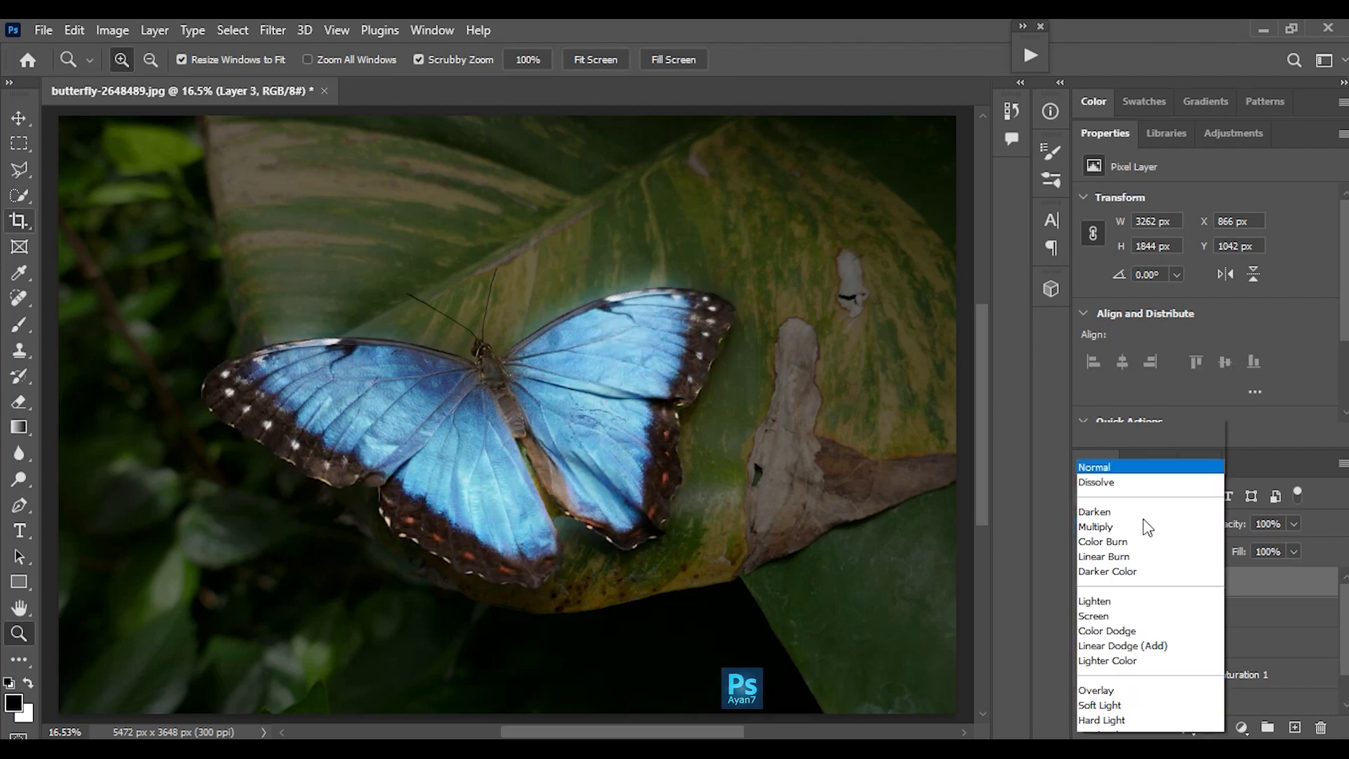
pyautogui.click(1110, 482)
# Apply a 5.2-pixel High Pass to Layer 3 and blend it as Linear Light
pyautogui.click(273, 29)
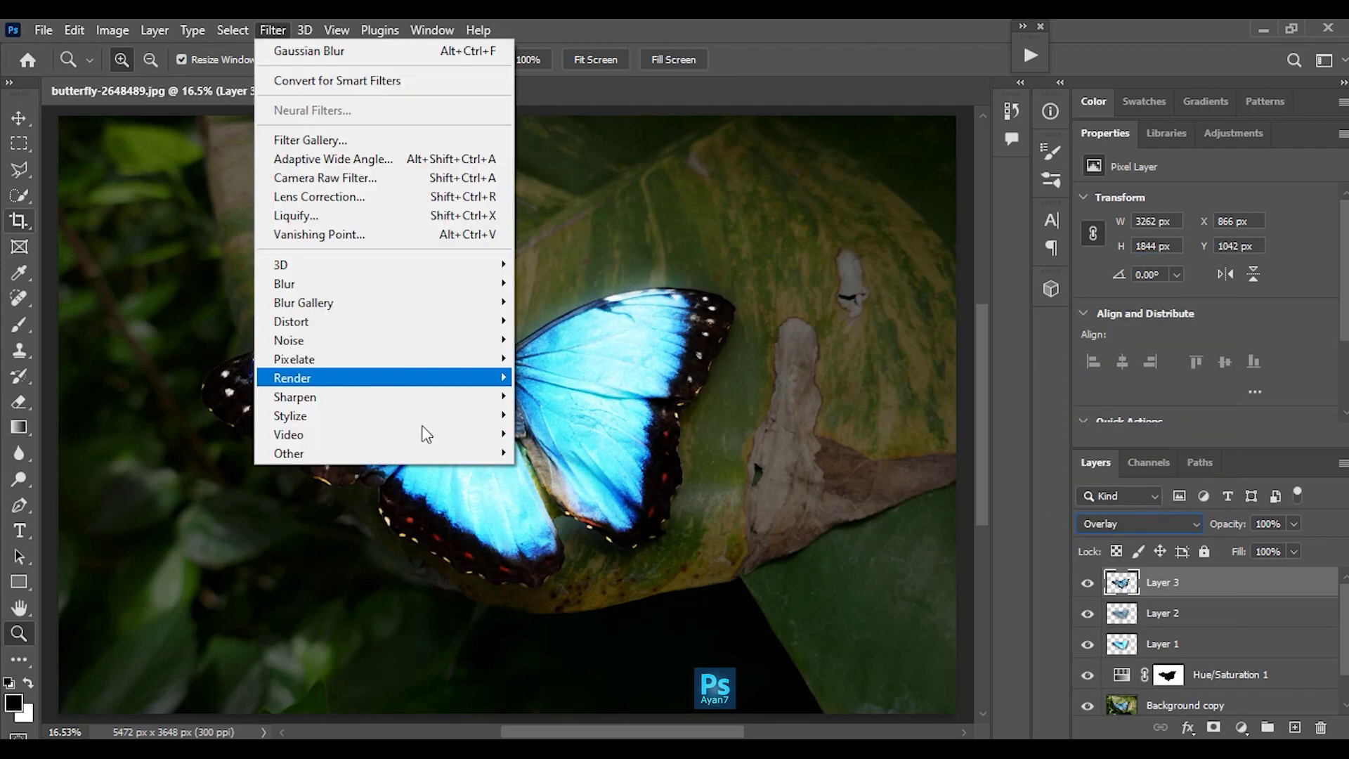
pyautogui.click(548, 466)
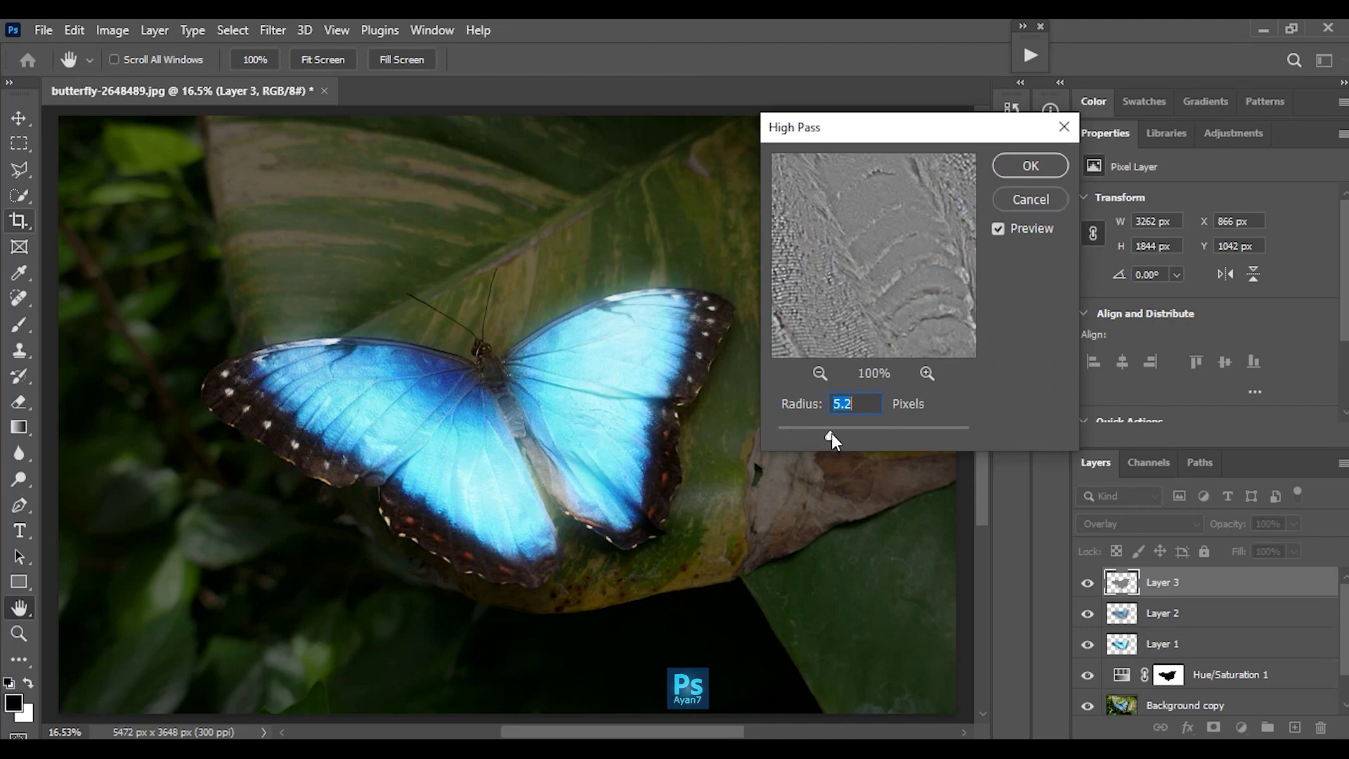
pyautogui.moveTo(808, 439); pyautogui.dragTo(828, 440)
pyautogui.press('Return')
pyautogui.press('v')
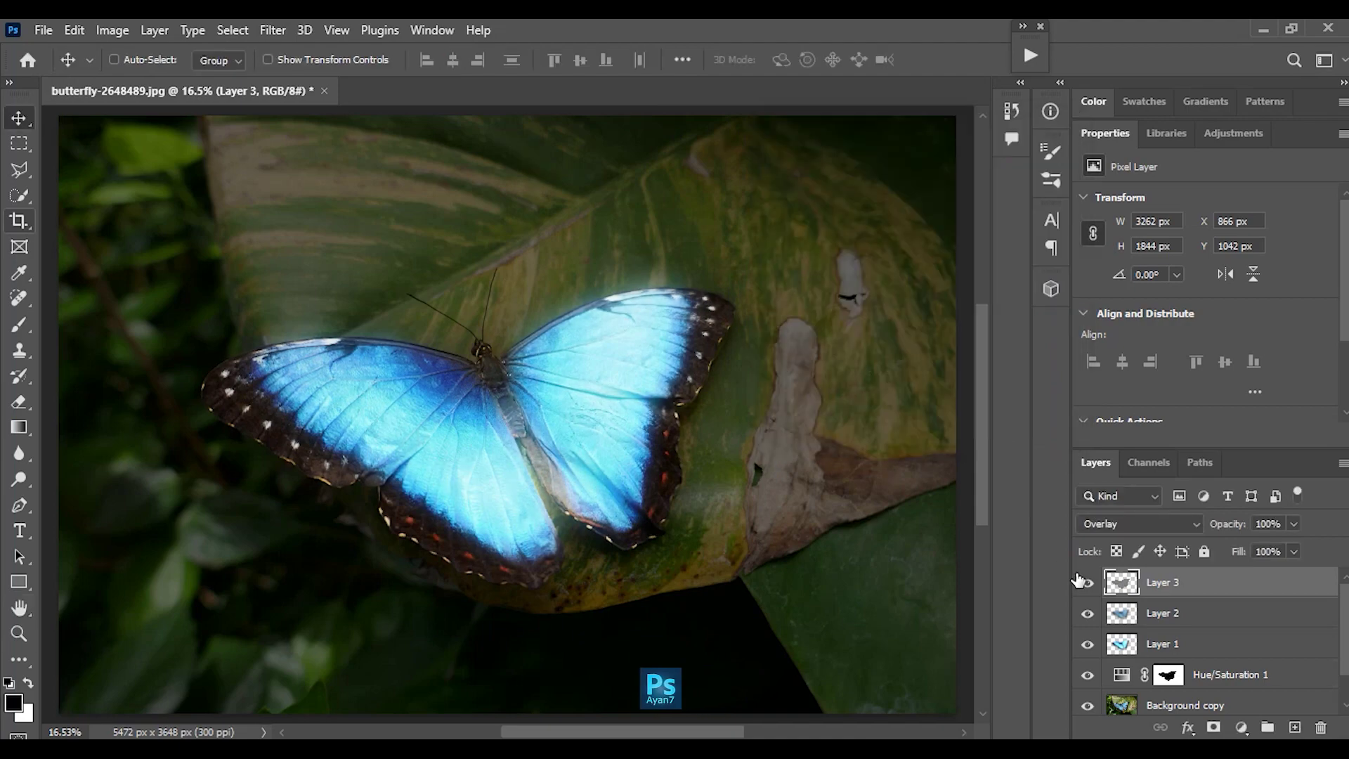
pyautogui.click(1142, 523)
pyautogui.click(1128, 545)
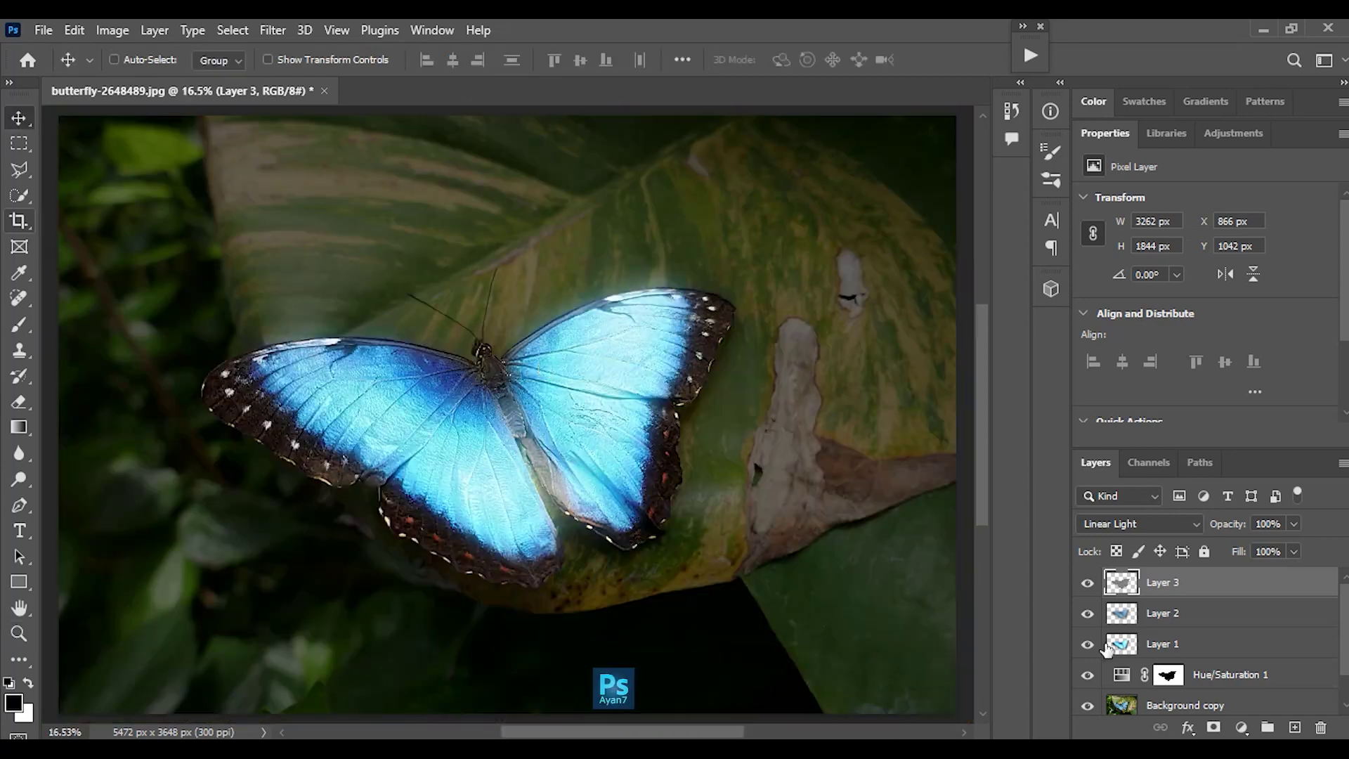
pyautogui.keyDown('shift'); pyautogui.click(1159, 643); pyautogui.keyUp('shift')
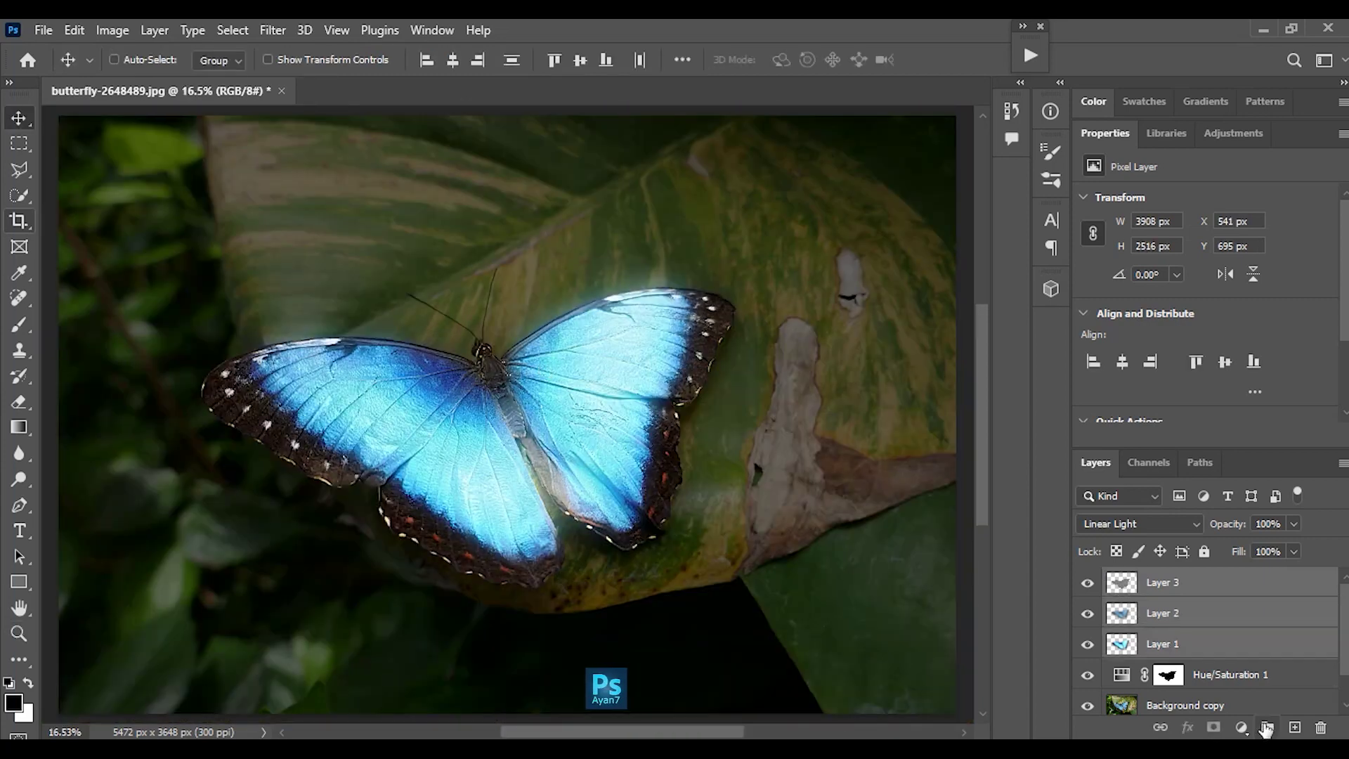
# Group Layers 1–3 as Group 1, then enlarge and reposition it over the butterfly
pyautogui.hotkey('ctrl', 'g')
pyautogui.click(1087, 580)
pyautogui.hotkey('ctrl', 't')
pyautogui.moveTo(747, 253); pyautogui.dragTo(888, 175)
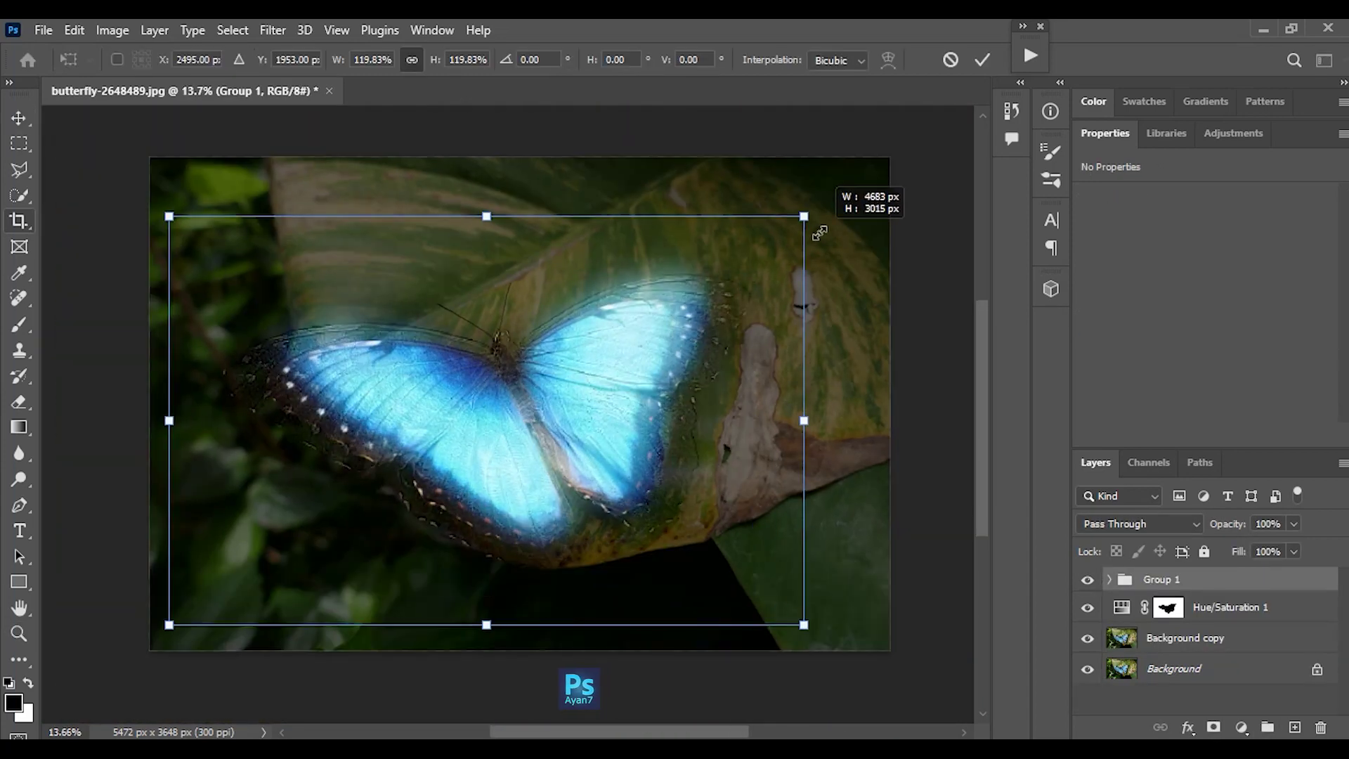
pyautogui.press('Return')
pyautogui.moveTo(703, 422); pyautogui.dragTo(809, 412)
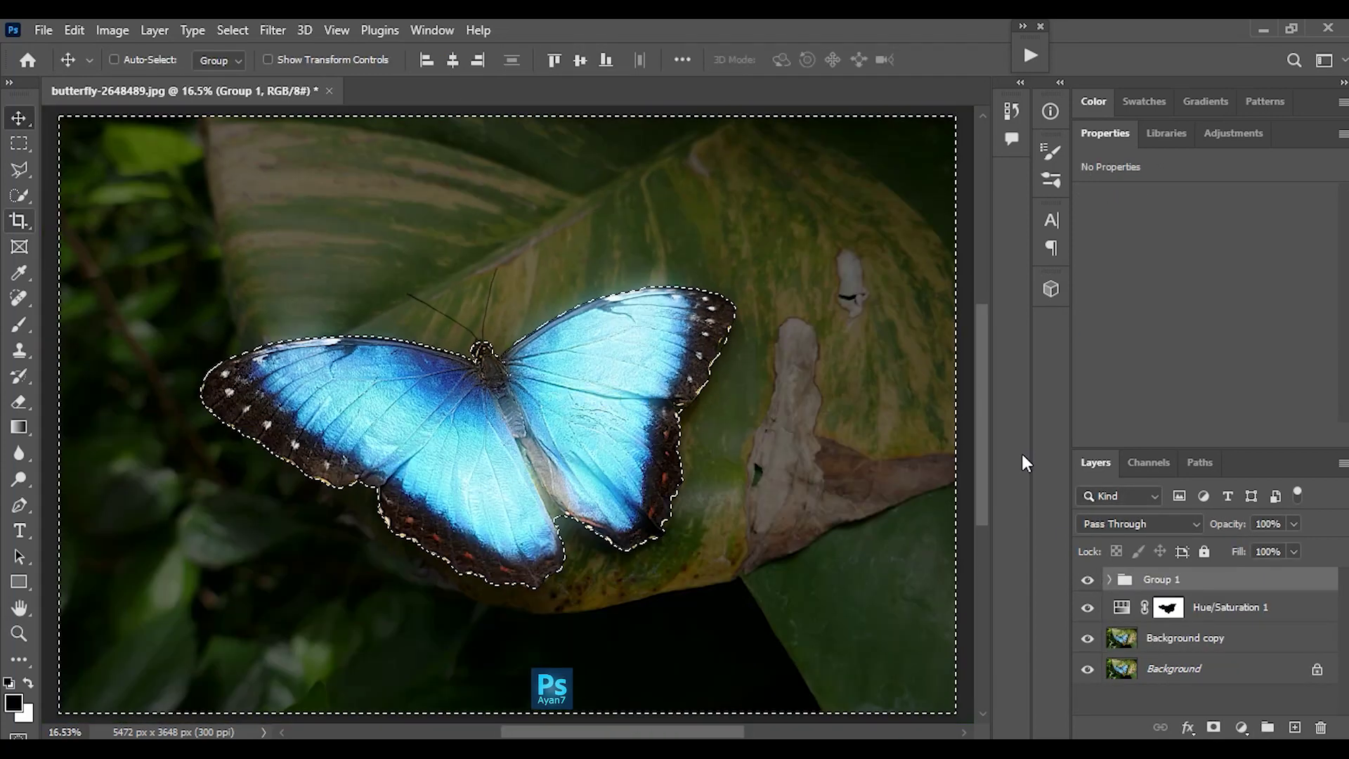
# Ease Hue/Saturation 1 Lightness to -37 and deselect the butterfly
pyautogui.click(1168, 607)
pyautogui.click(1122, 607)
pyautogui.moveTo(1205, 345)
pyautogui.mouseDown()
pyautogui.moveTo(1123, 349)
pyautogui.moveTo(1270, 352)
pyautogui.moveTo(1204, 350)
pyautogui.mouseUp()
pyautogui.hotkey('ctrl', 'd')
pyautogui.press('z')
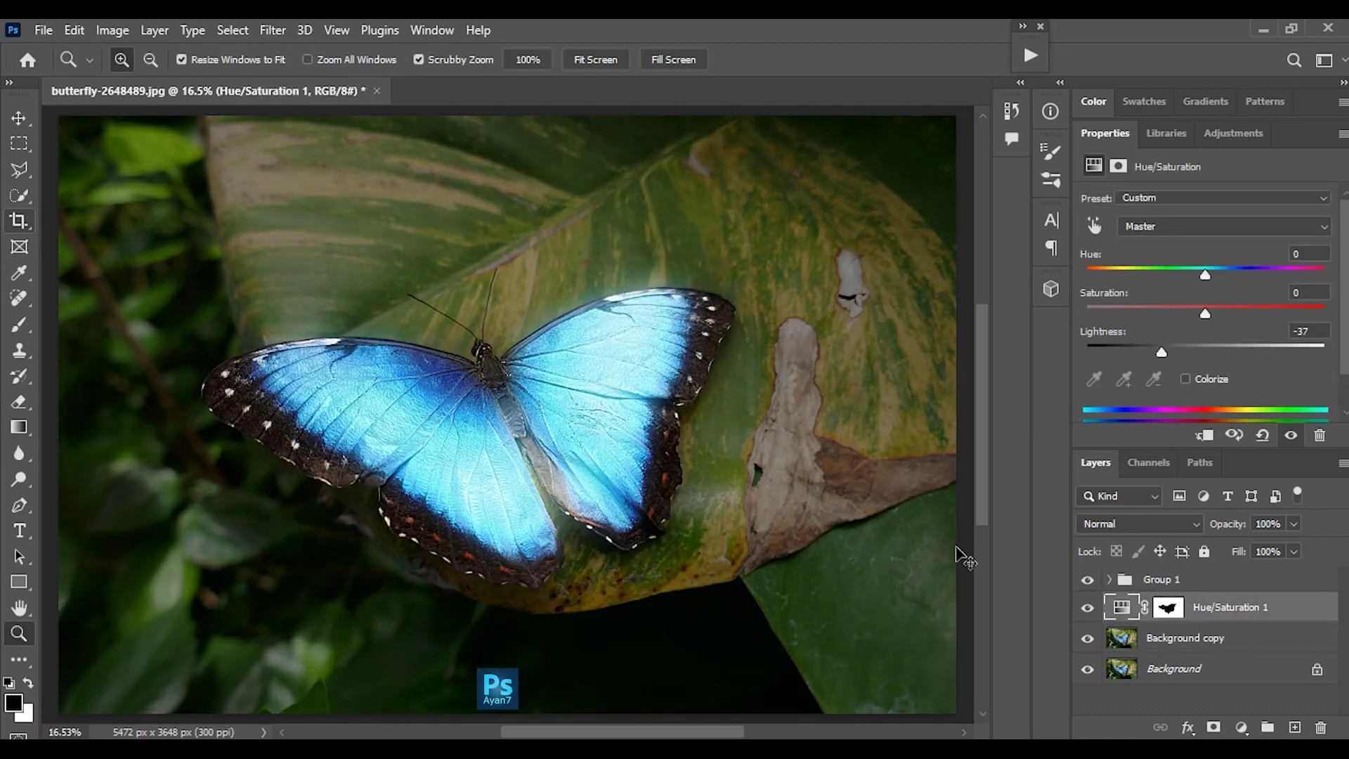
pyautogui.click(1237, 581)
# Stamp visible layers into Layer 4 and give it a strong dark Camera Raw vignette
pyautogui.hotkey('ctrl', 'shift', 'alt', 'e')
pyautogui.click(272, 30)
pyautogui.click(324, 172)
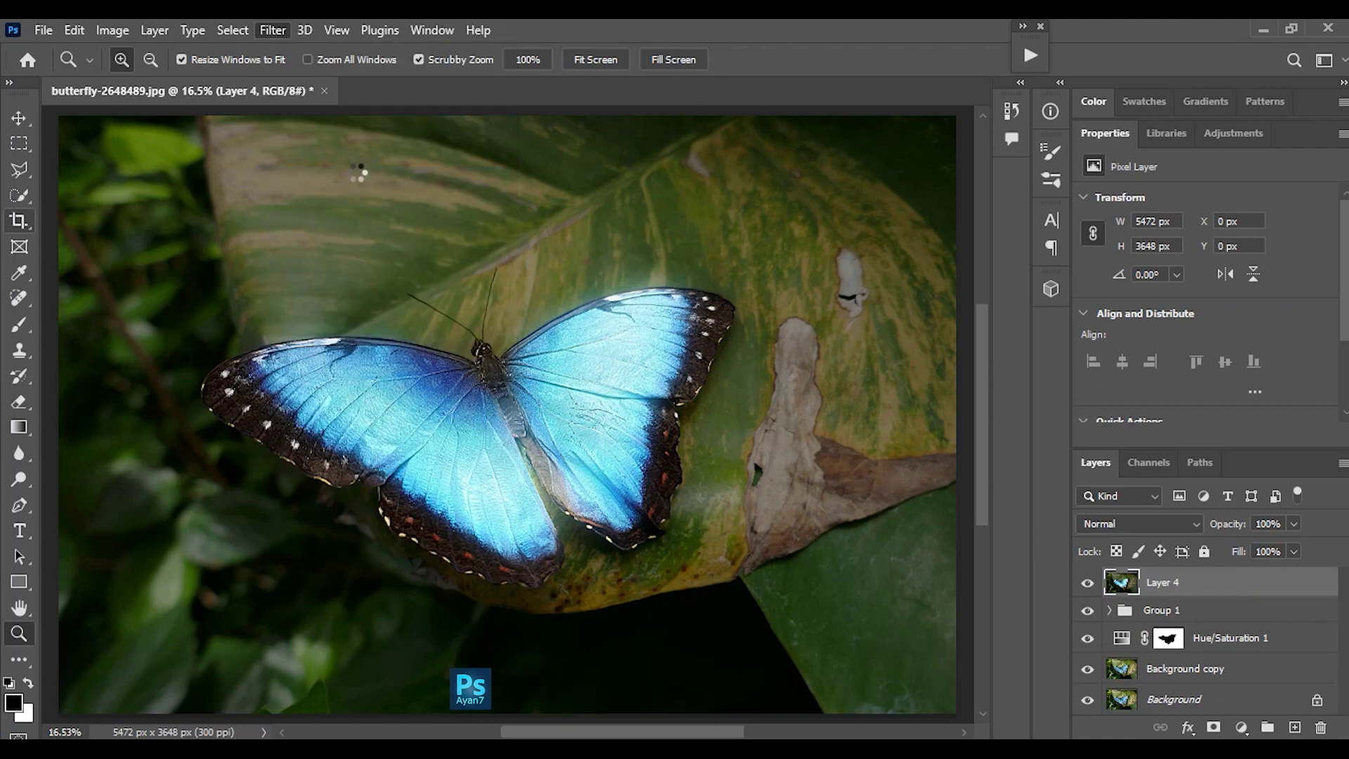
pyautogui.click(970, 465)
pyautogui.click(997, 581)
pyautogui.moveTo(1073, 426); pyautogui.dragTo(930, 402)
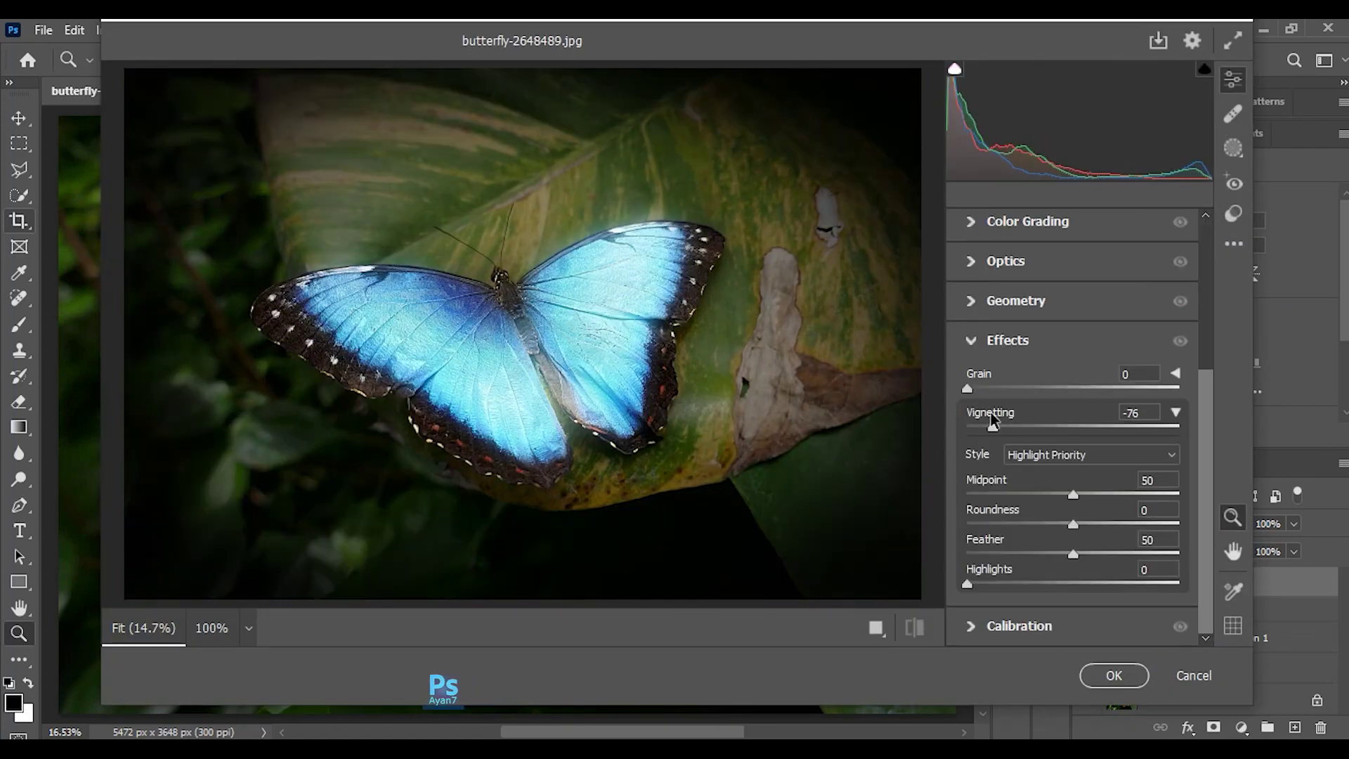
# Set Contrast +17, Shadows +25, Clarity +7 and Dehaze +17, raising highlights, with tint, vibrance and saturation left neutral
pyautogui.scroll(10, 1026, 318)
pyautogui.click(1001, 304)
pyautogui.moveTo(1073, 335); pyautogui.dragTo(1017, 336)
pyautogui.doubleClick(1017, 335)
pyautogui.moveTo(1073, 415)
pyautogui.mouseDown()
pyautogui.moveTo(1091, 415)
pyautogui.moveTo(1099, 474)
pyautogui.mouseUp()
pyautogui.moveTo(1073, 503)
pyautogui.mouseDown()
pyautogui.moveTo(1142, 498)
pyautogui.moveTo(1071, 503)
pyautogui.mouseUp()
pyautogui.moveTo(1073, 613); pyautogui.dragTo(1090, 612)
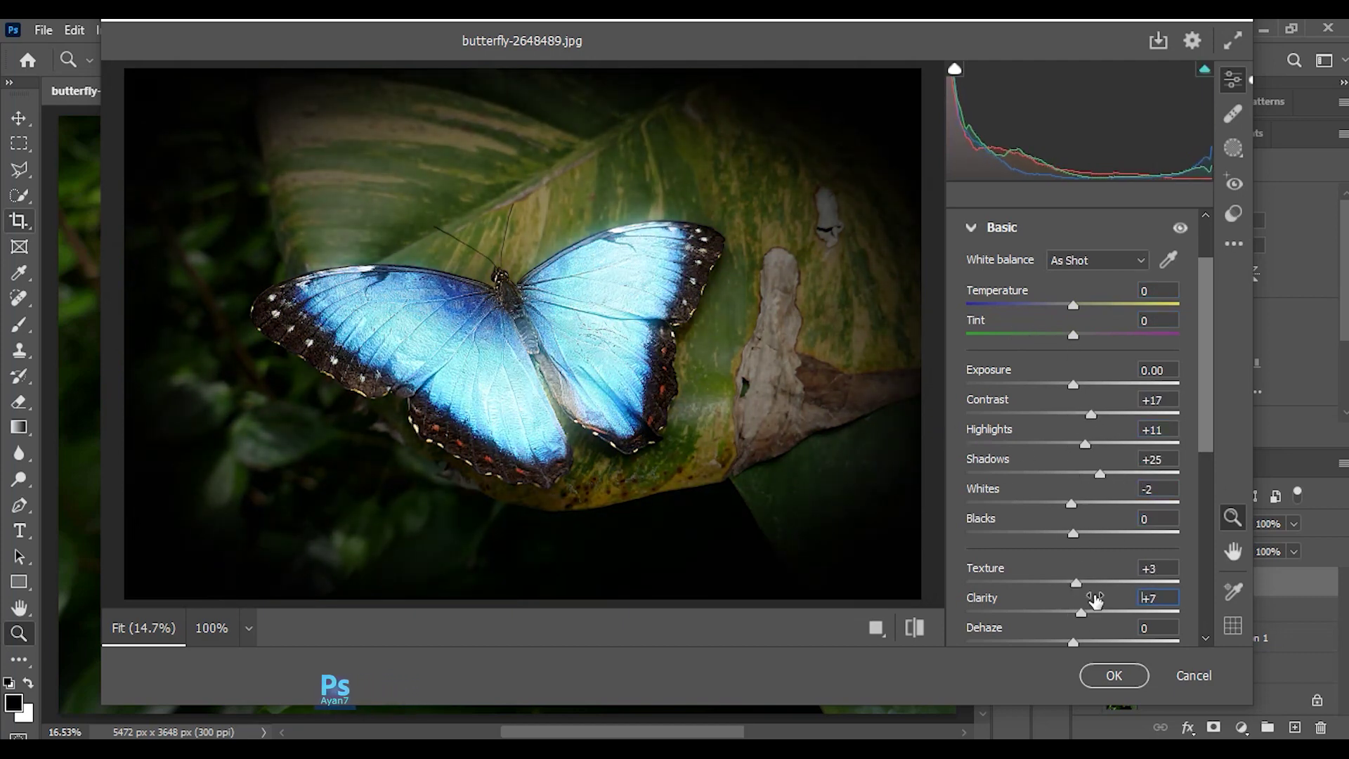
pyautogui.scroll(-2, 1095, 600)
pyautogui.moveTo(1073, 524); pyautogui.dragTo(1090, 524)
pyautogui.moveTo(1073, 573); pyautogui.dragTo(1164, 573)
pyautogui.doubleClick(1164, 573)
pyautogui.doubleClick(1073, 602)
# Nudge colour-grading midtone luminance and shadow brightness, then apply the Camera Raw filter
pyautogui.scroll(-3, 1075, 600)
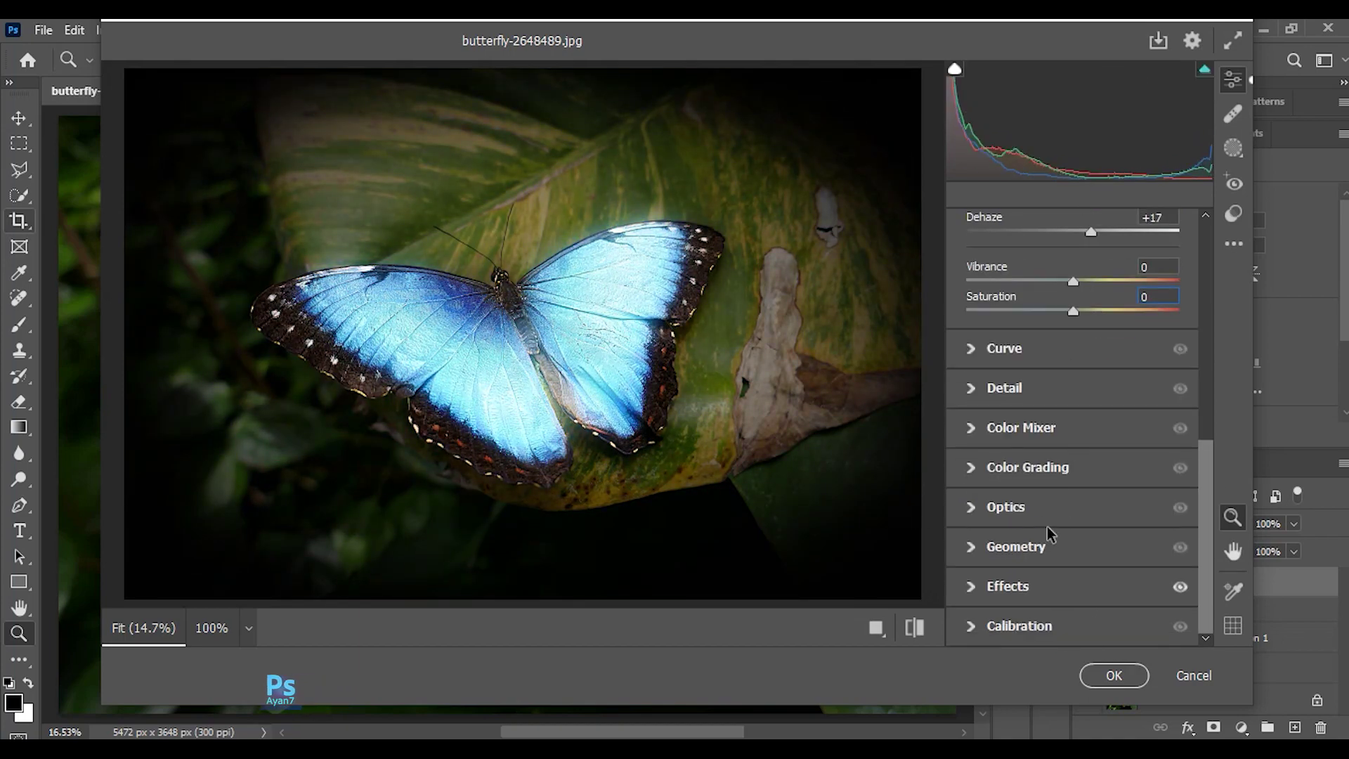
pyautogui.click(1028, 468)
pyautogui.moveTo(1073, 431); pyautogui.dragTo(1076, 430)
pyautogui.moveTo(1019, 519); pyautogui.dragTo(1045, 536)
pyautogui.doubleClick(1045, 536)
pyautogui.moveTo(1030, 594); pyautogui.dragTo(993, 591)
pyautogui.click(1114, 675)
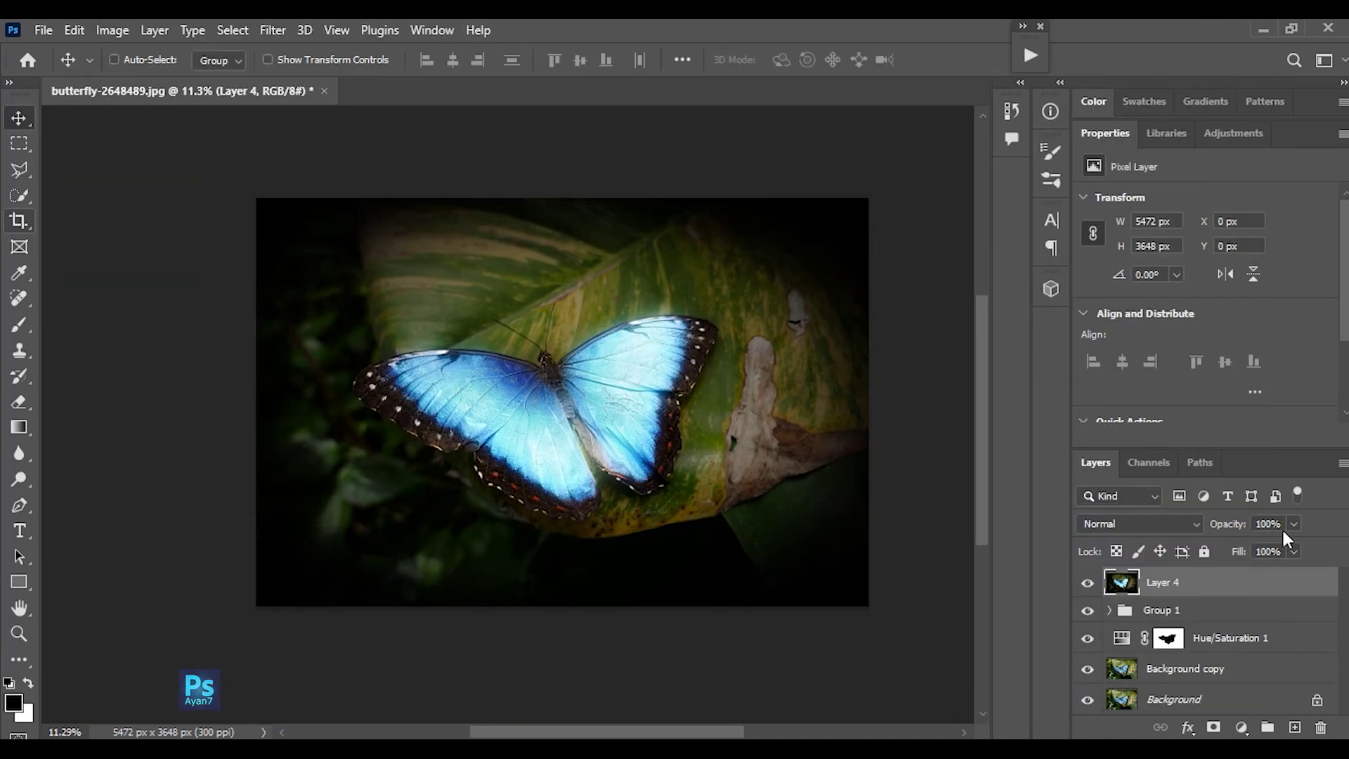
# Spot-heal the leaf's small hole and dead-leaf patch with a size-300 brush, then zoom in to check
pyautogui.press('j')
pyautogui.scroll(3, 707, 393)
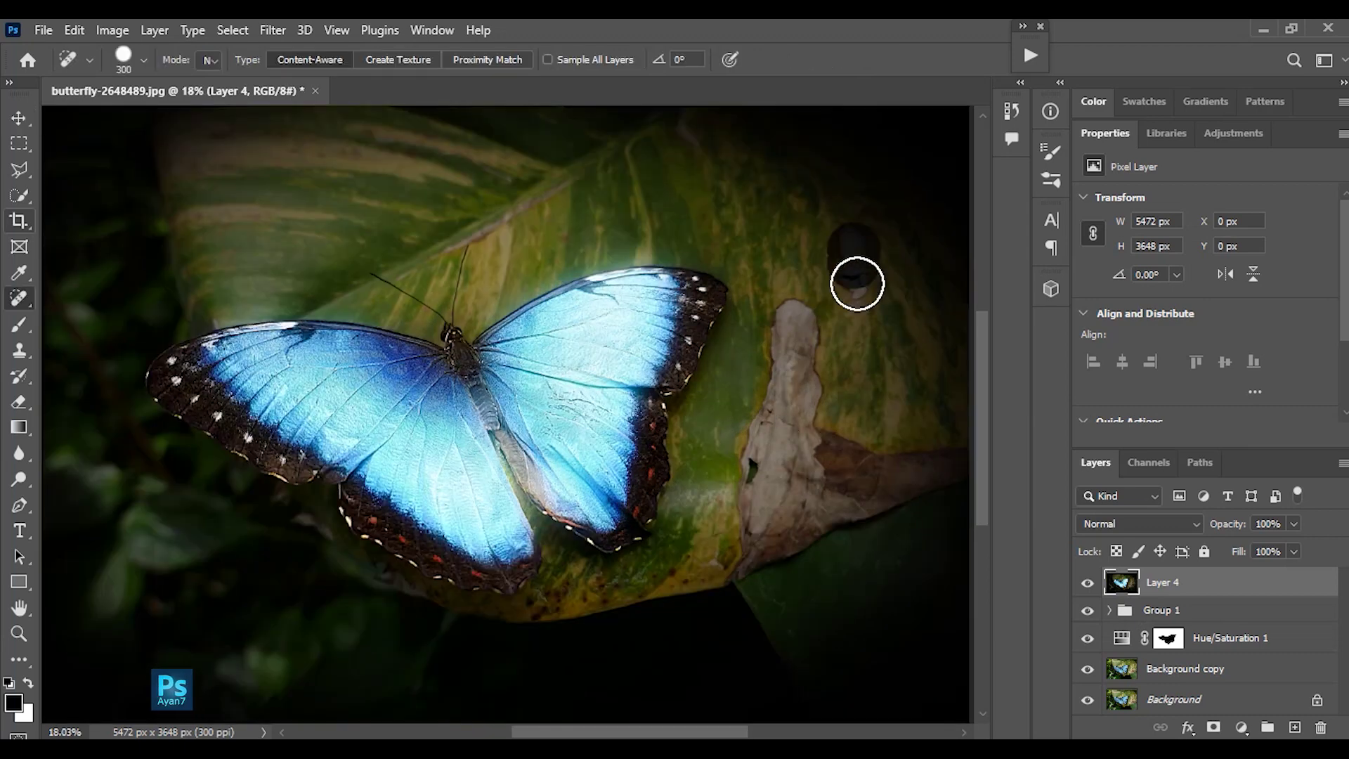
pyautogui.press(']')
pyautogui.moveTo(802, 319); pyautogui.dragTo(758, 510)
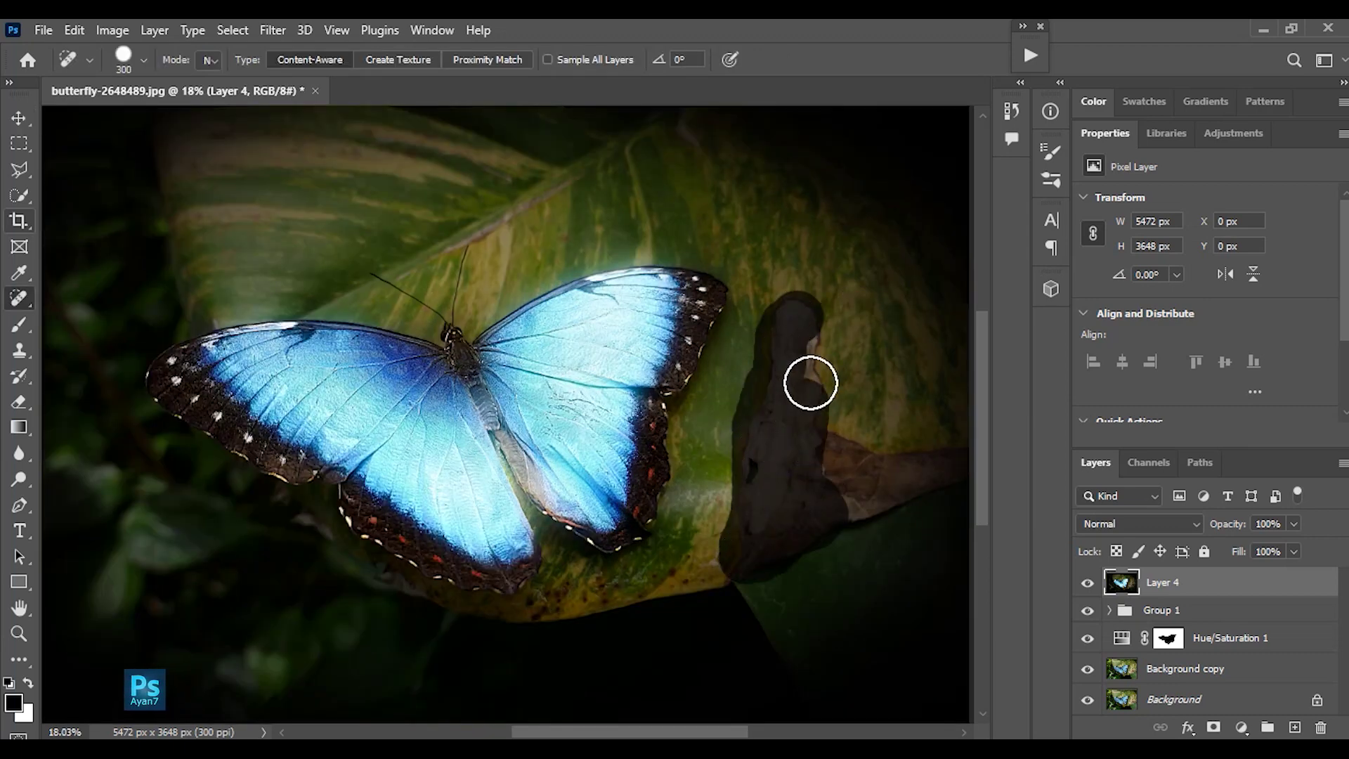
pyautogui.moveTo(914, 463)
pyautogui.mouseDown()
pyautogui.moveTo(819, 506)
pyautogui.moveTo(803, 533)
pyautogui.moveTo(880, 503)
pyautogui.moveTo(843, 569)
pyautogui.moveTo(908, 543)
pyautogui.mouseUp()
pyautogui.press('z')
pyautogui.moveTo(578, 442); pyautogui.dragTo(492, 443)
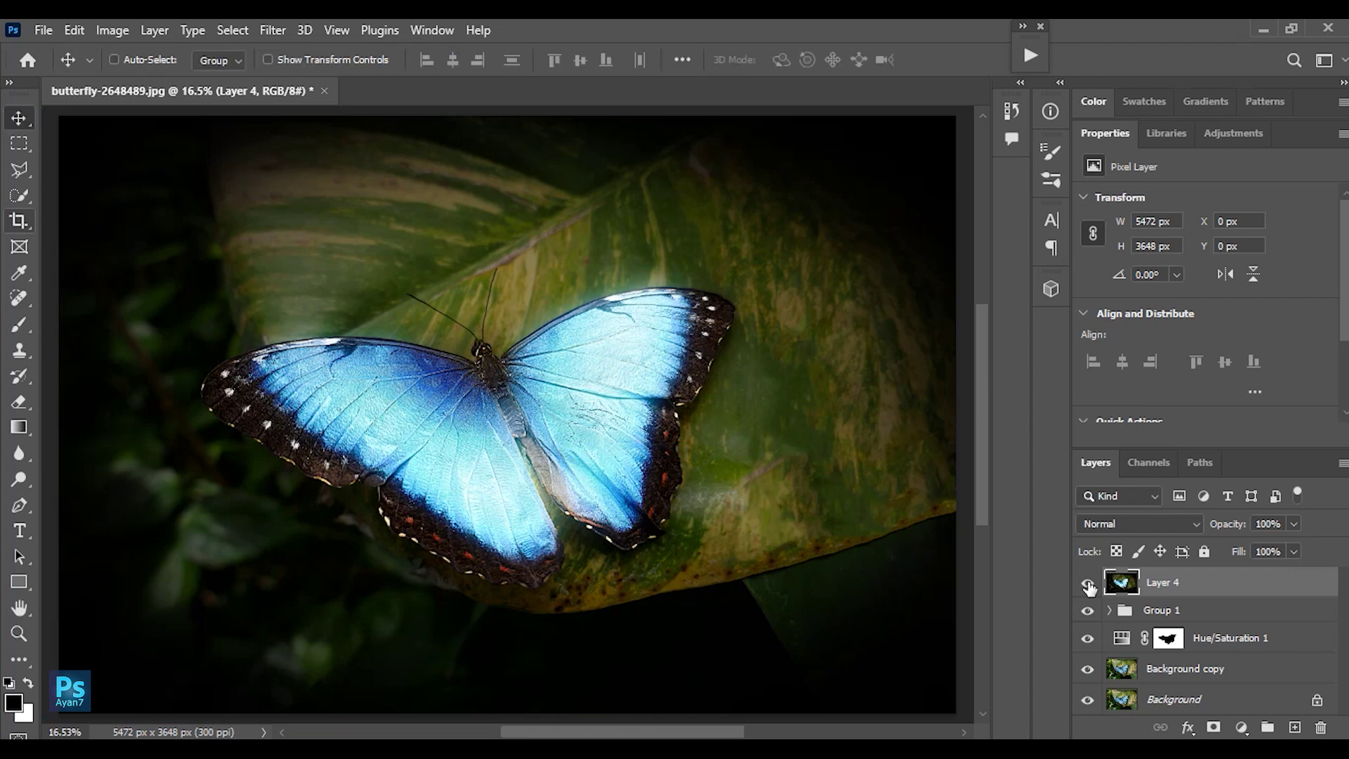
# Duplicate Layer 4, blend the copy as Overlay and apply a 1.7-pixel High Pass
pyautogui.moveTo(352, 382); pyautogui.dragTo(382, 382)
pyautogui.hotkey('ctrl', '0')
pyautogui.hotkey('ctrl', 'j')
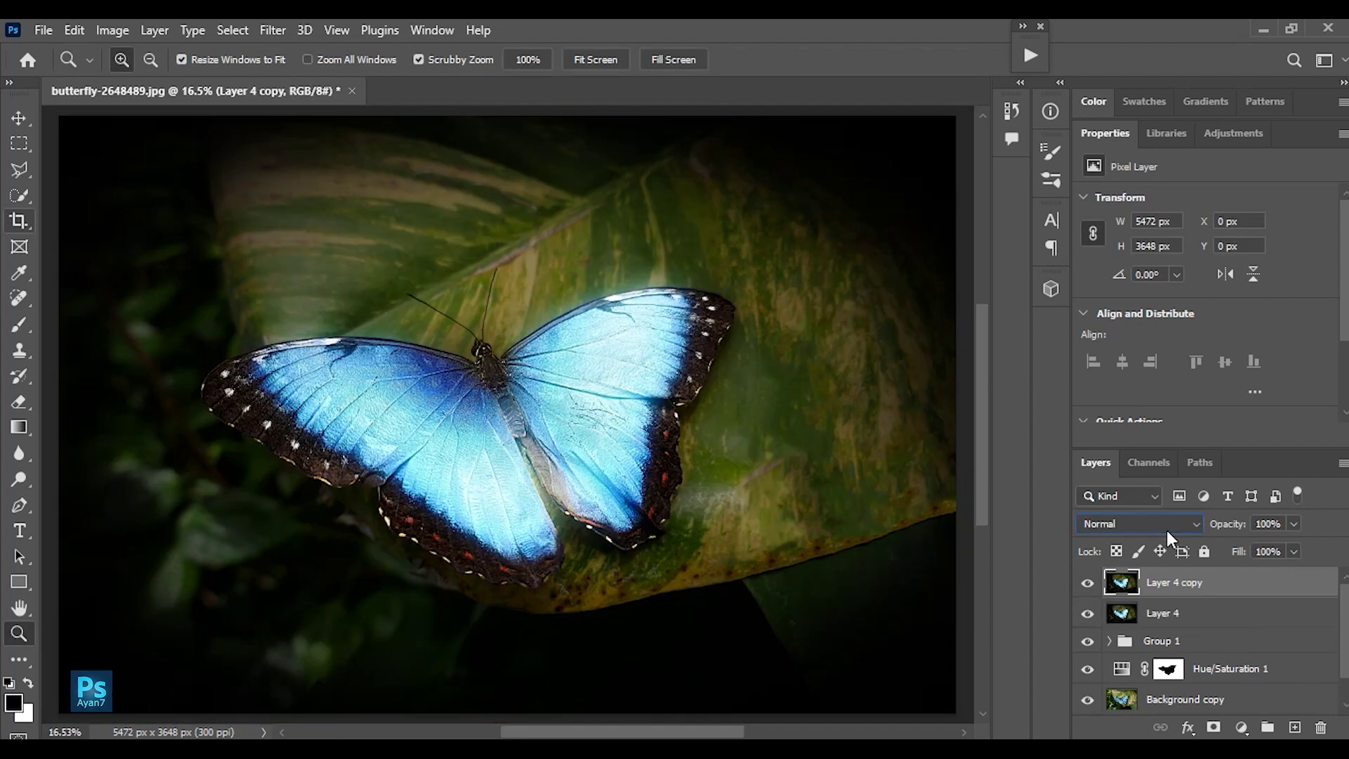
pyautogui.click(1140, 523)
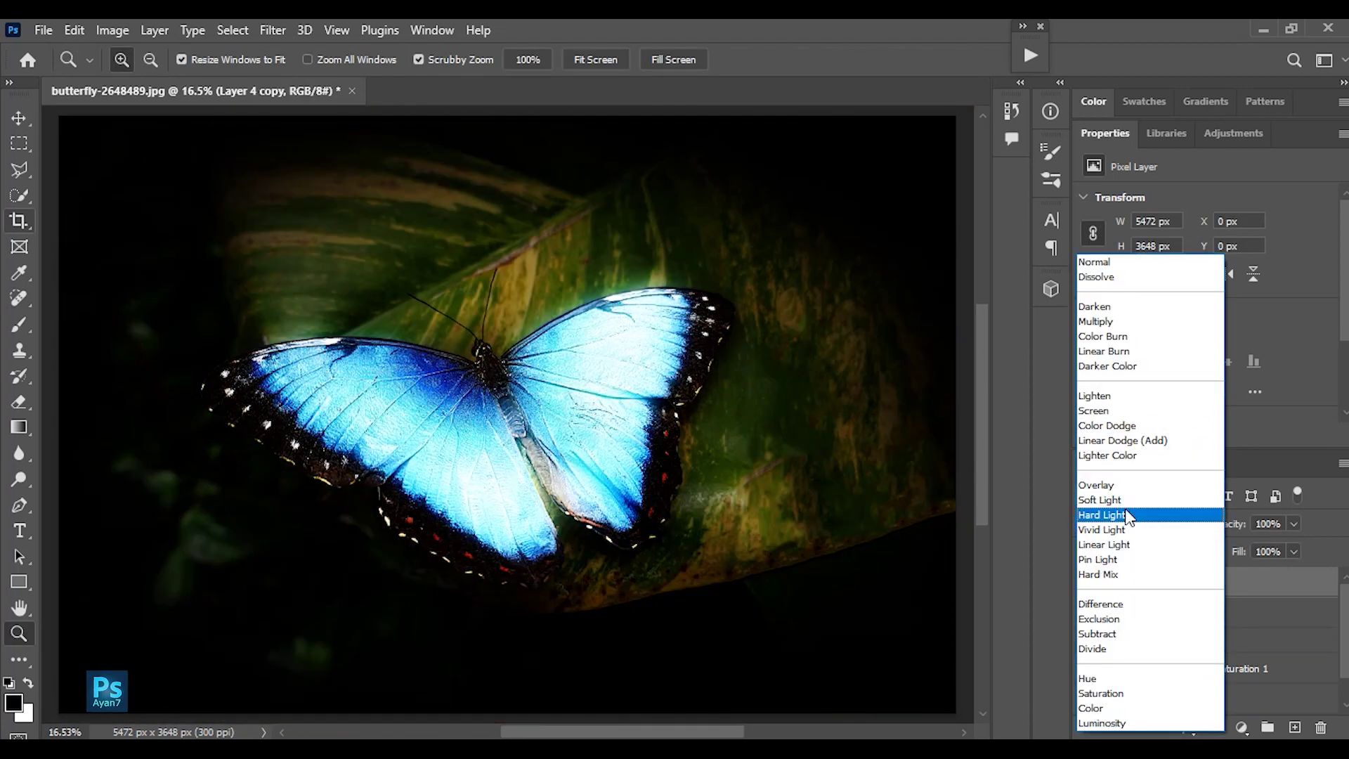
pyautogui.click(1097, 485)
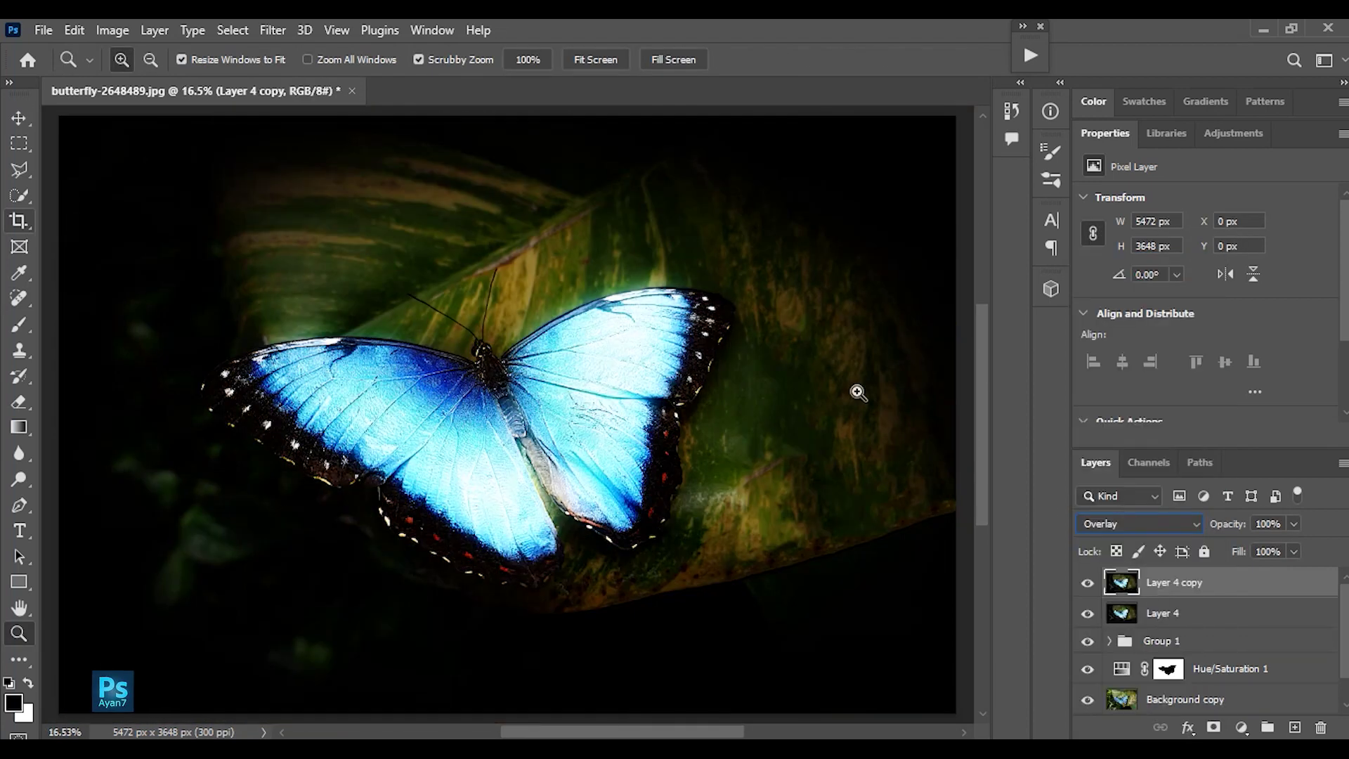
pyautogui.click(273, 29)
pyautogui.click(563, 471)
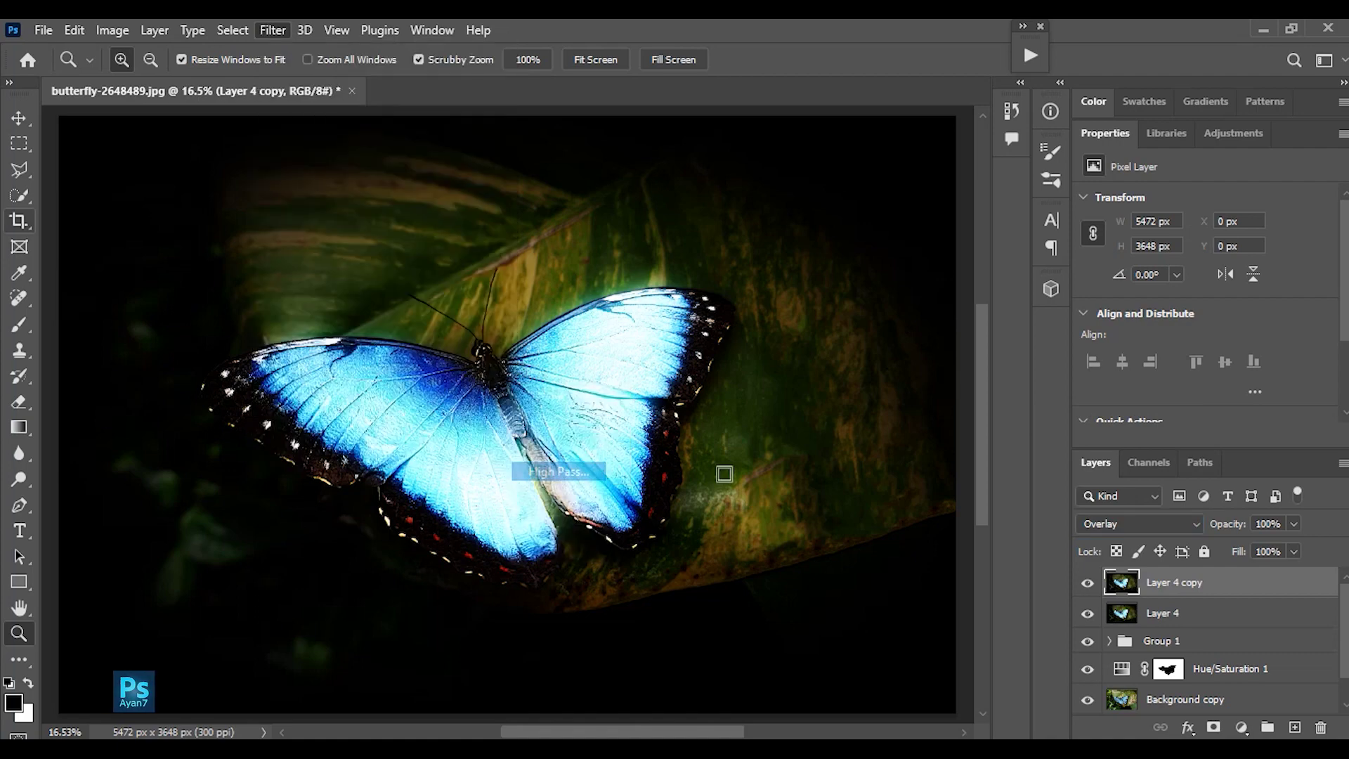
pyautogui.moveTo(861, 435); pyautogui.dragTo(794, 435)
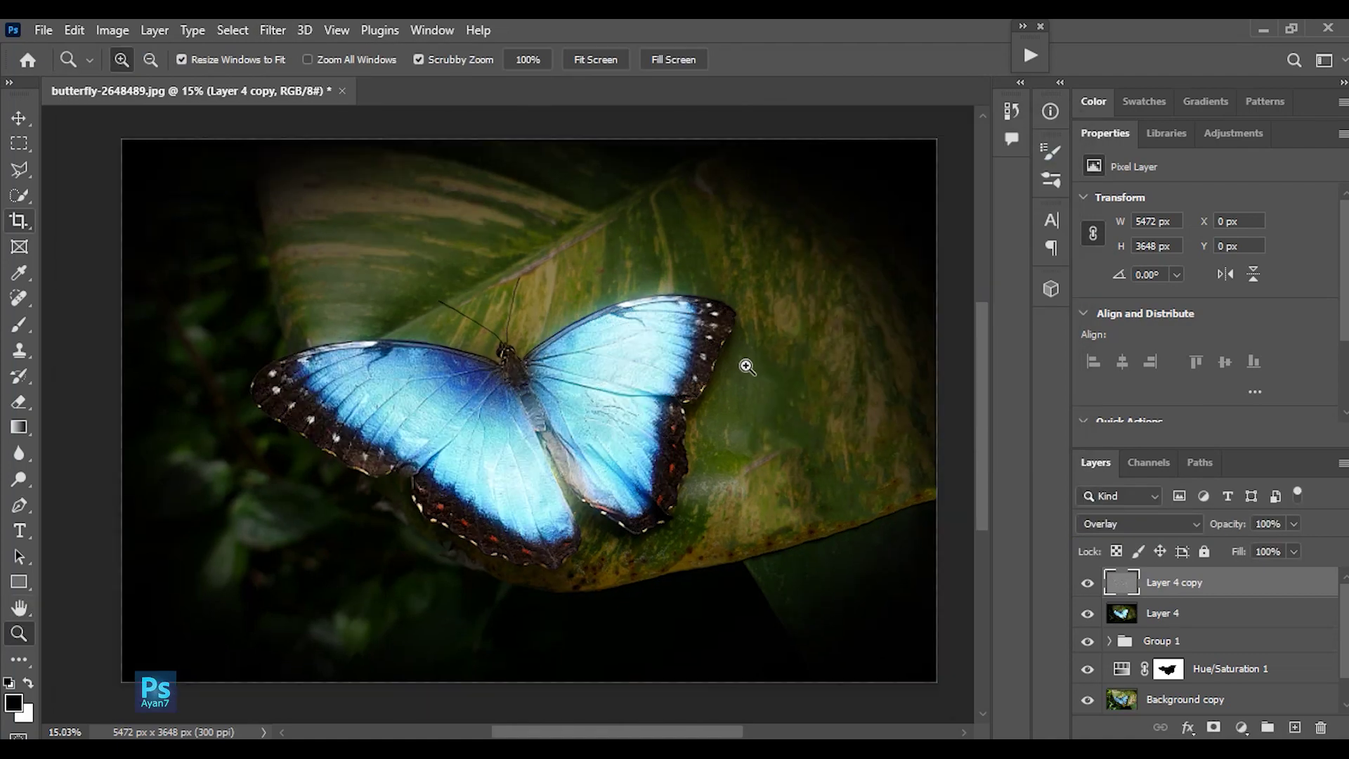
# Add Hue/Saturation 2 above Layer 4, desaturating and darkening individual colour ranges such as Yellows
pyautogui.click(1160, 615)
pyautogui.click(1242, 727)
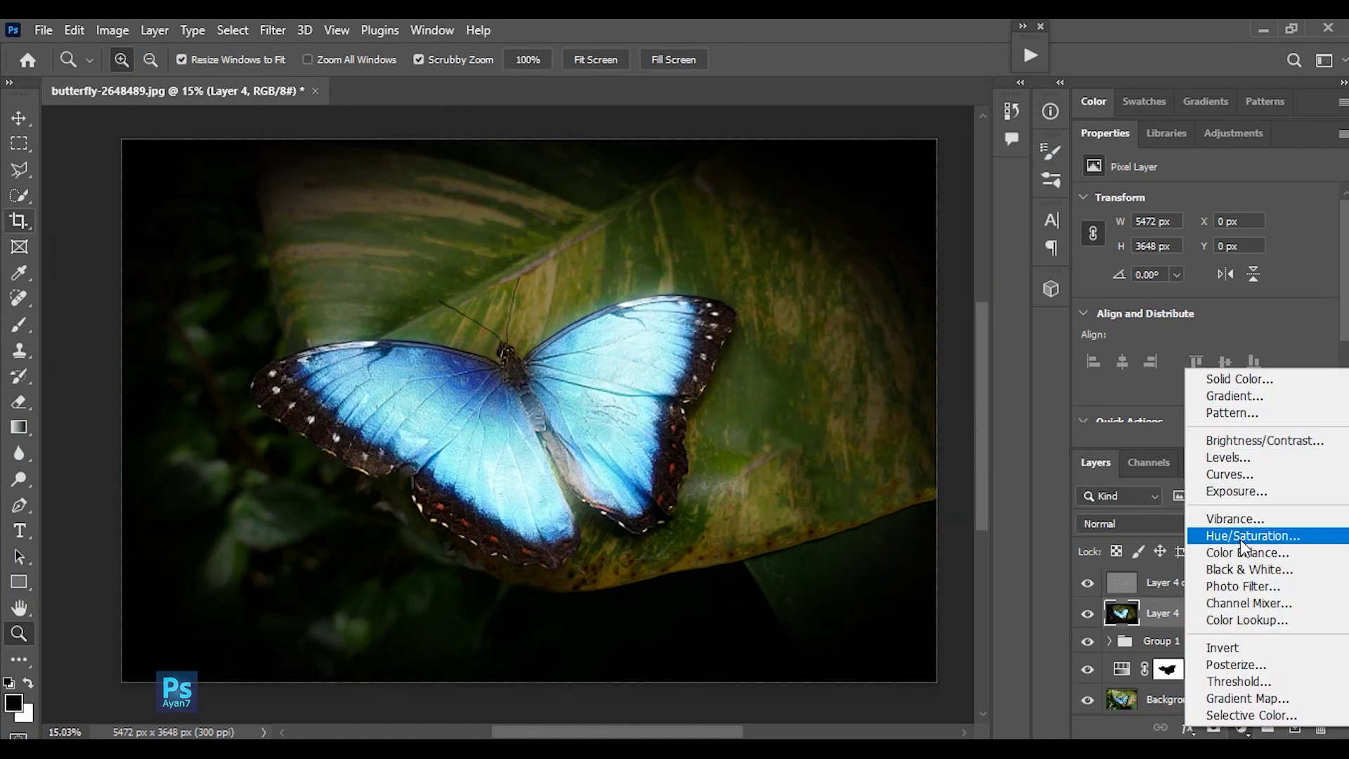
pyautogui.click(1240, 539)
pyautogui.click(1222, 225)
pyautogui.click(1138, 239)
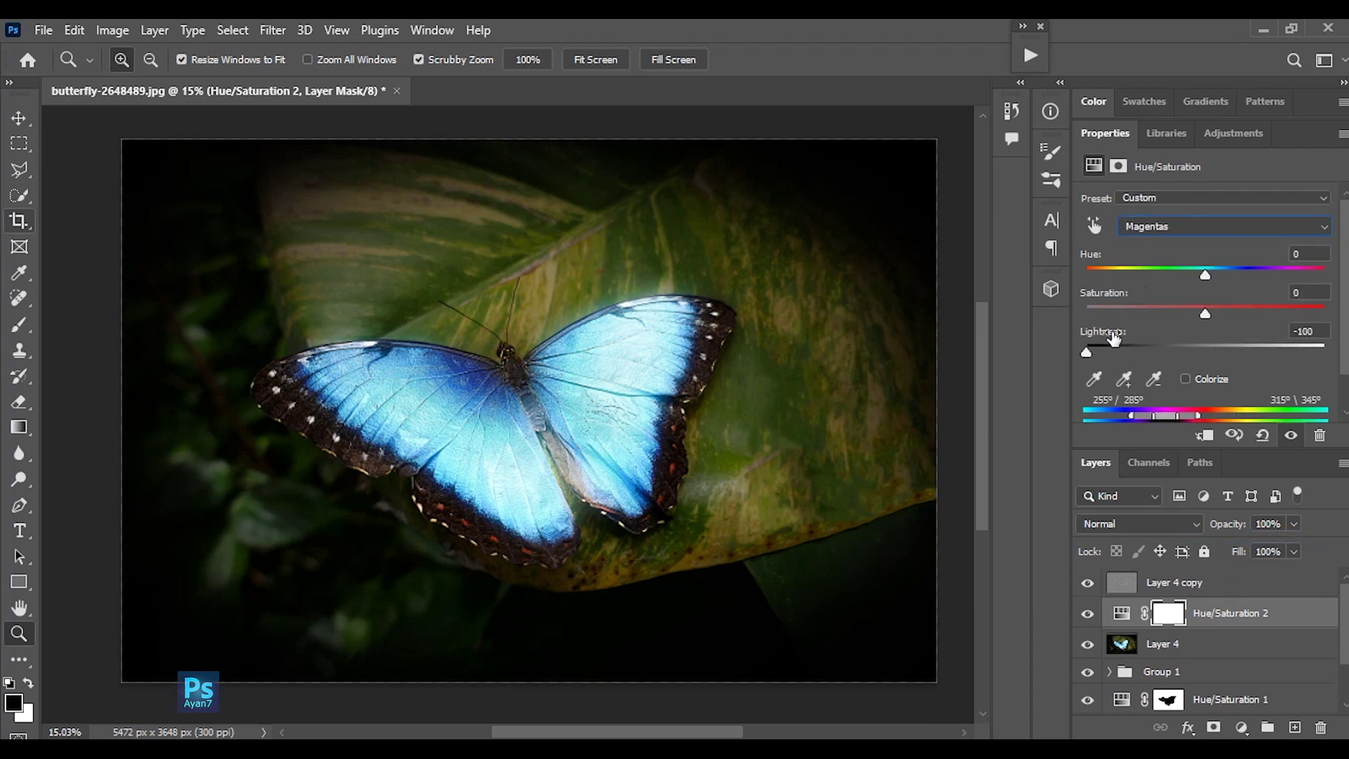
pyautogui.click(1142, 226)
pyautogui.click(1139, 288)
pyautogui.click(1223, 226)
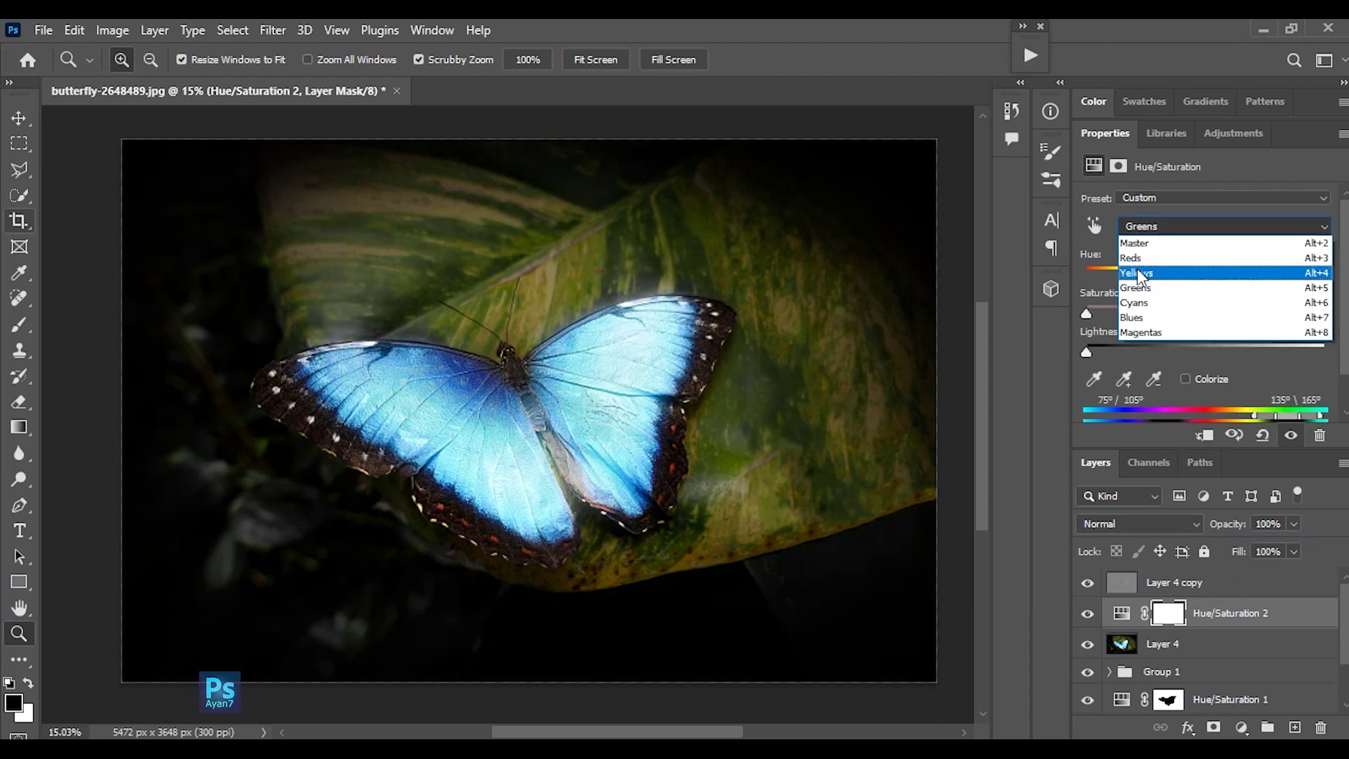
pyautogui.click(1135, 273)
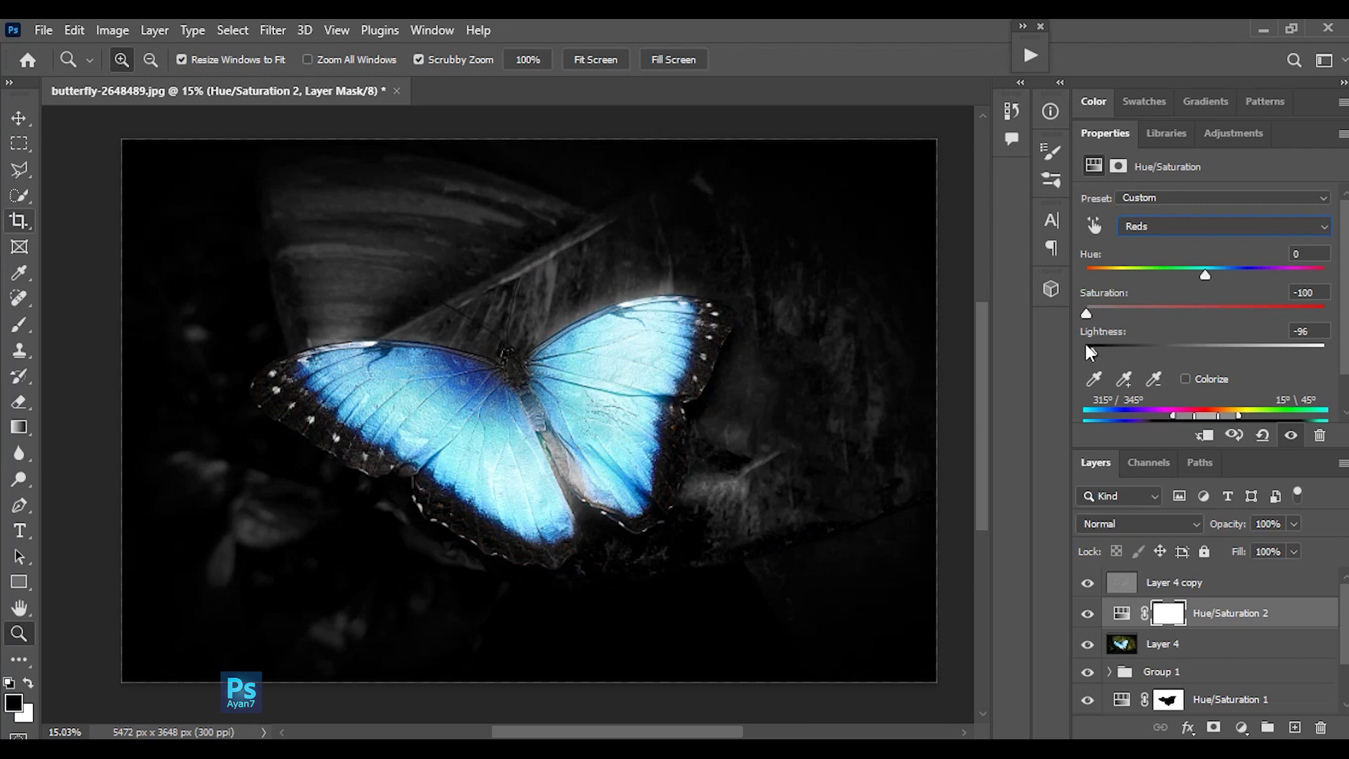
# Mask the butterfly out in black and lower the adjustment's opacity to 62%
pyautogui.keyDown('ctrl'); pyautogui.click(1176, 703); pyautogui.keyUp('ctrl')
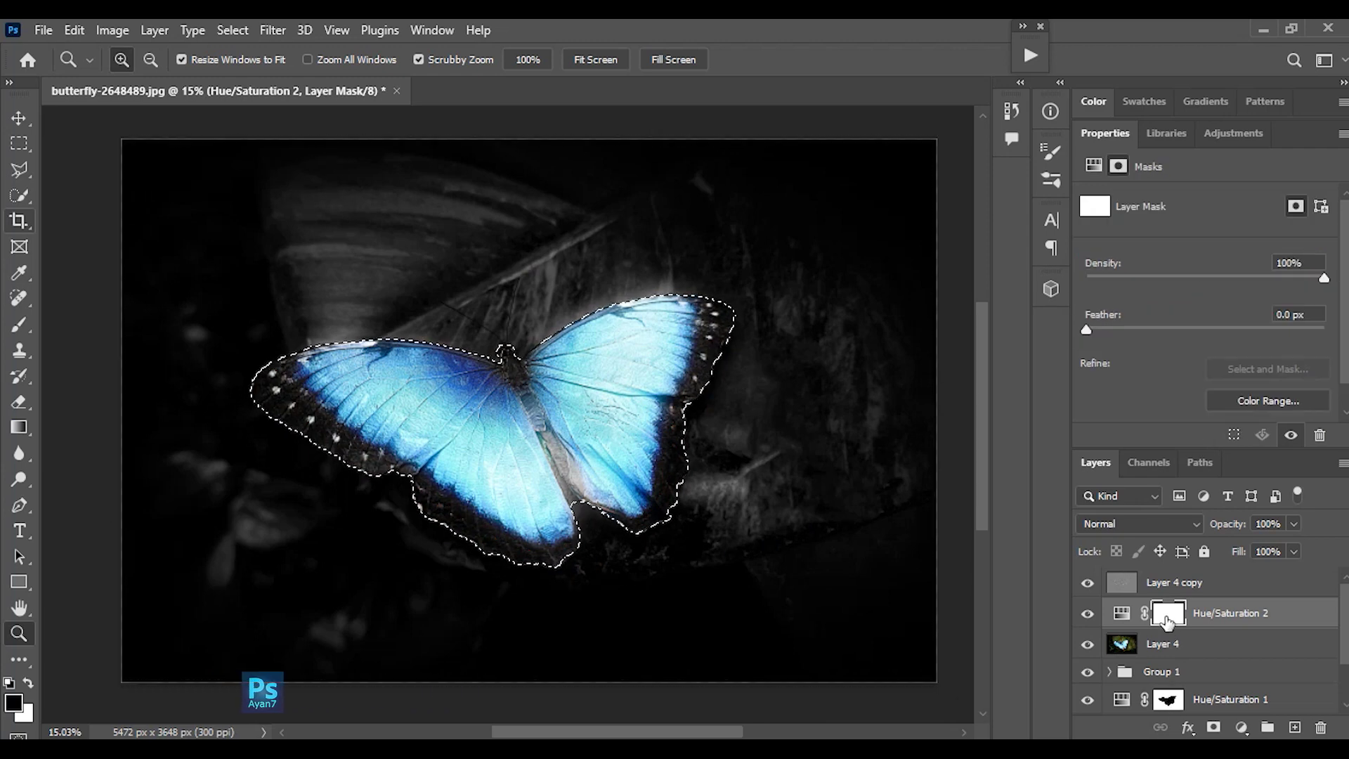
pyautogui.press('g')
pyautogui.hotkey('alt', 'BackSpace')
pyautogui.hotkey('ctrl', 'd')
pyautogui.press('v')
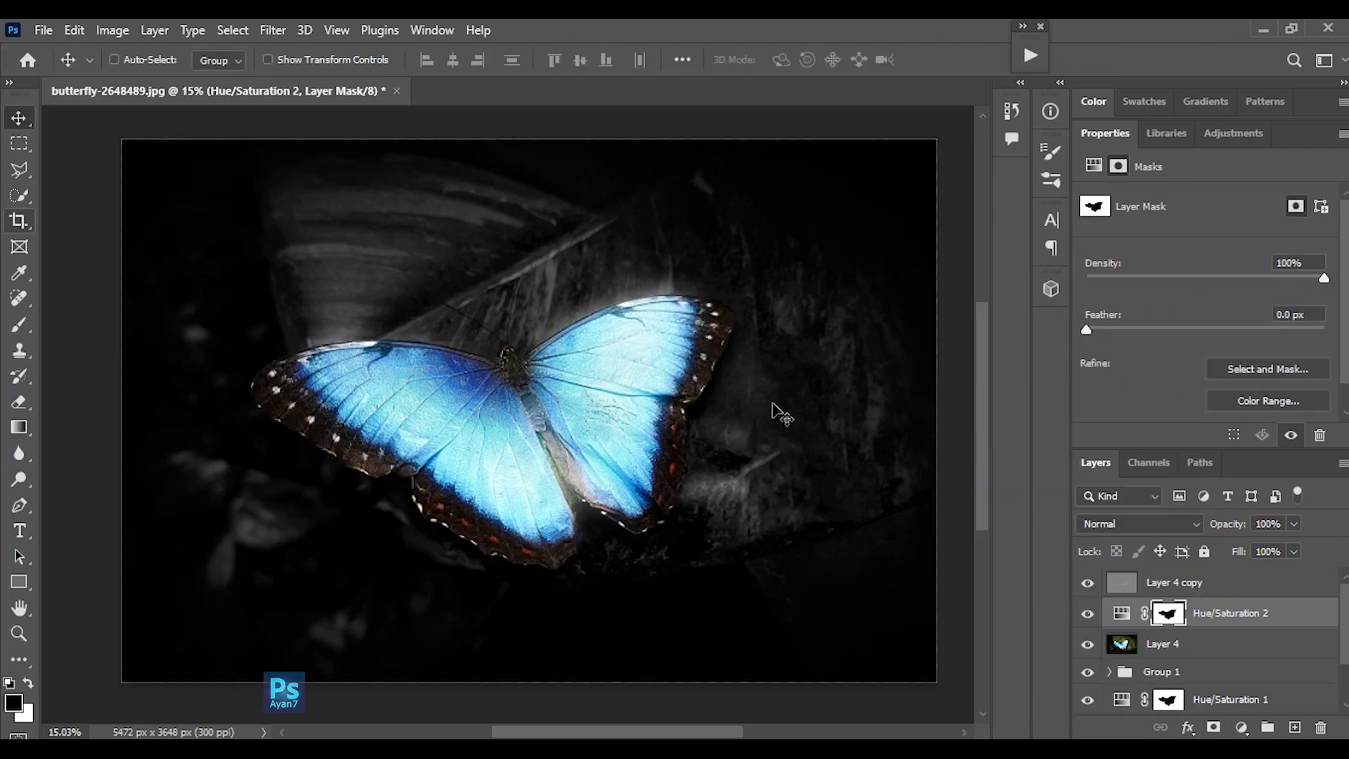
pyautogui.moveTo(1292, 527); pyautogui.dragTo(1256, 548)
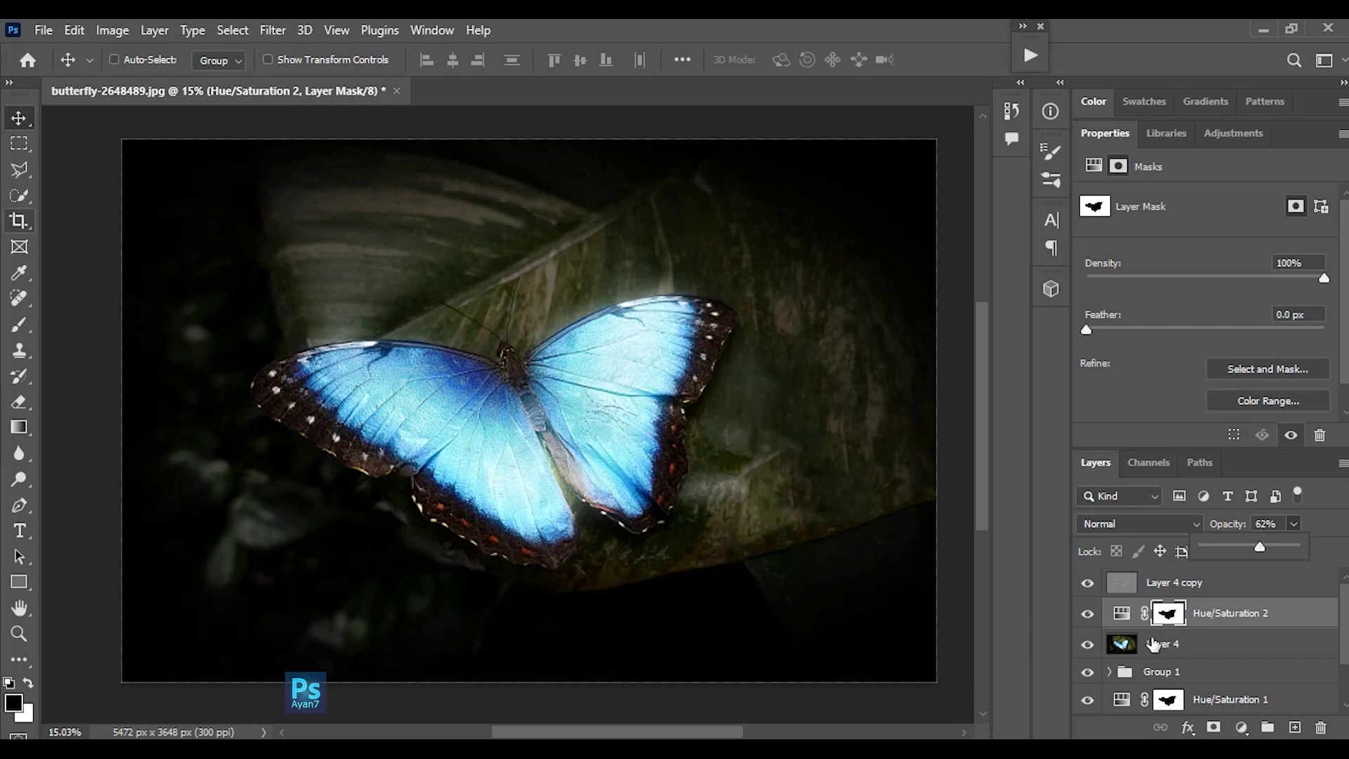
pyautogui.keyDown('ctrl'); pyautogui.click(1168, 614); pyautogui.keyUp('ctrl')
pyautogui.click(1163, 644)
pyautogui.click(272, 29)
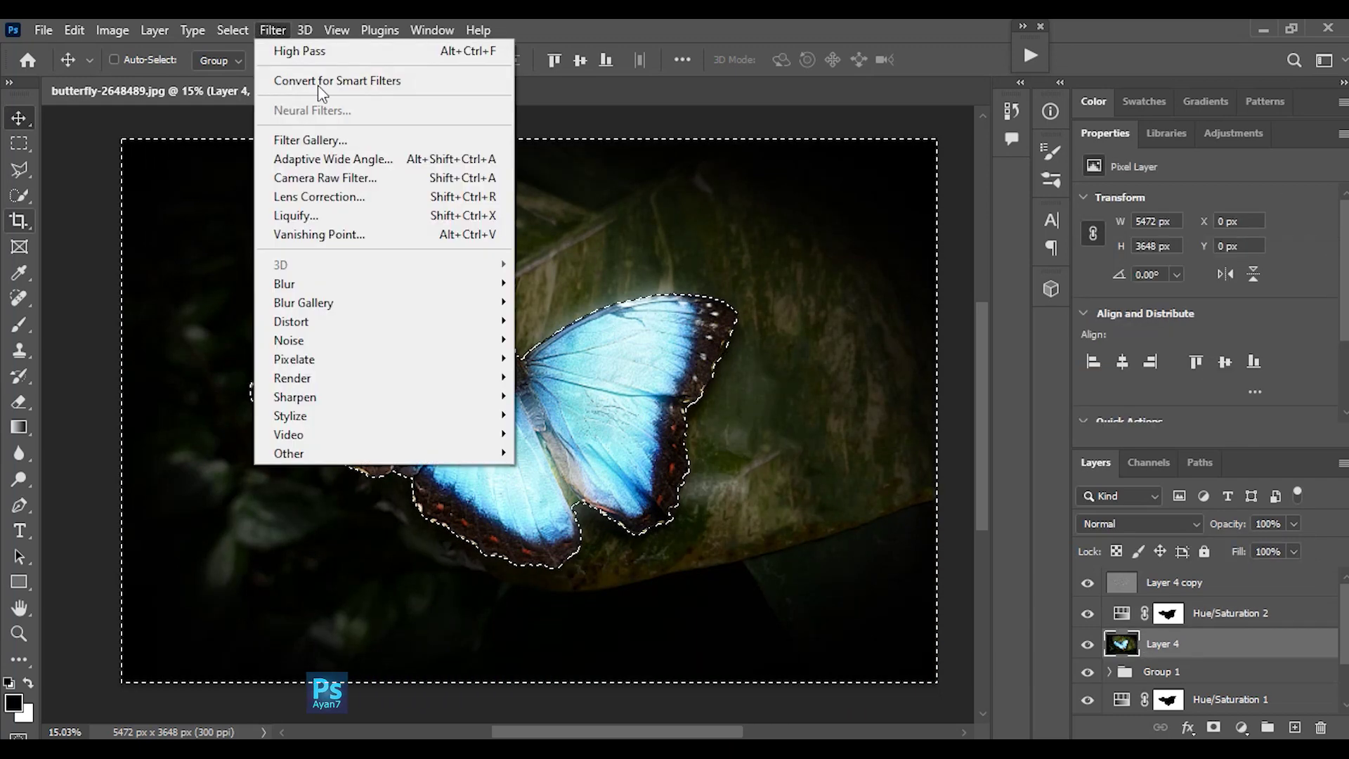
# Apply a 157 px field blur with 43% light bokeh to the background
pyautogui.click(557, 301)
pyautogui.moveTo(1195, 177); pyautogui.dragTo(1268, 178)
pyautogui.moveTo(1157, 521); pyautogui.dragTo(1233, 522)
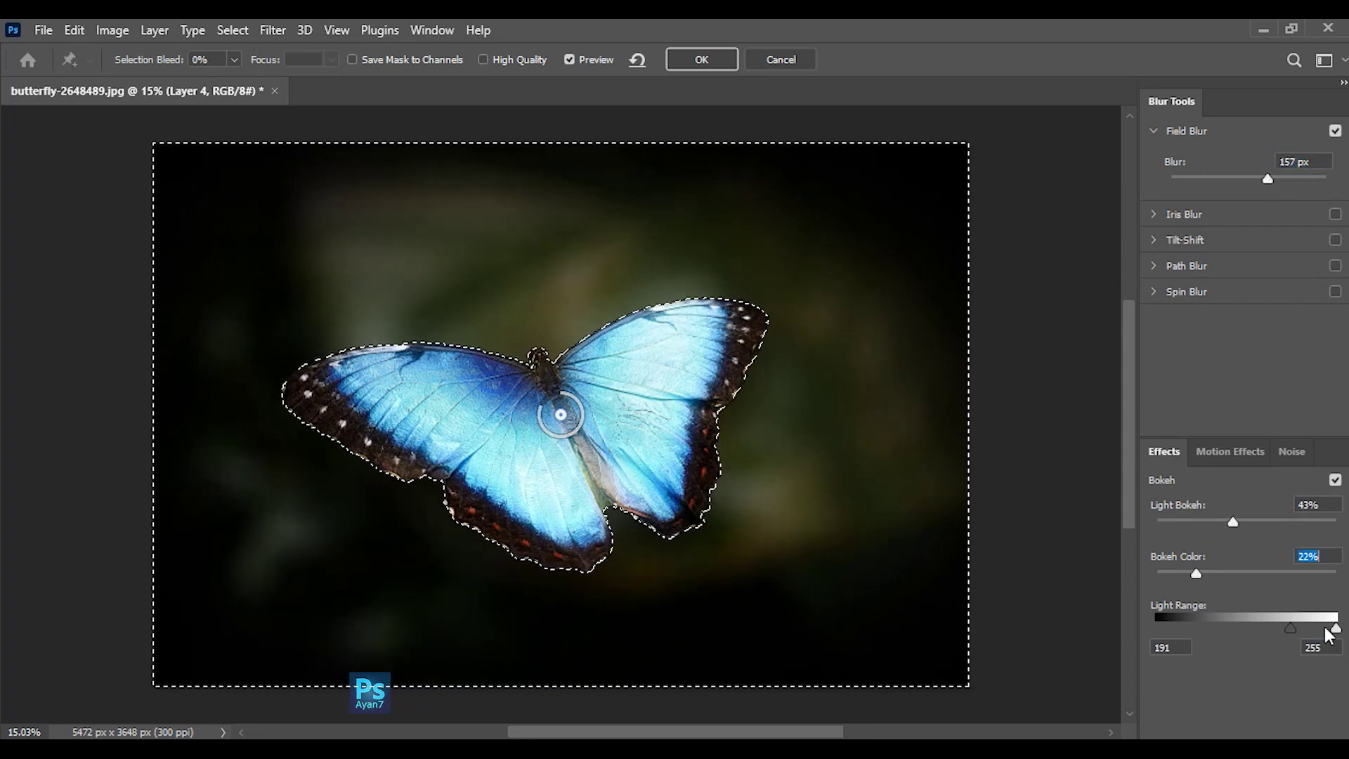
pyautogui.press('Return')
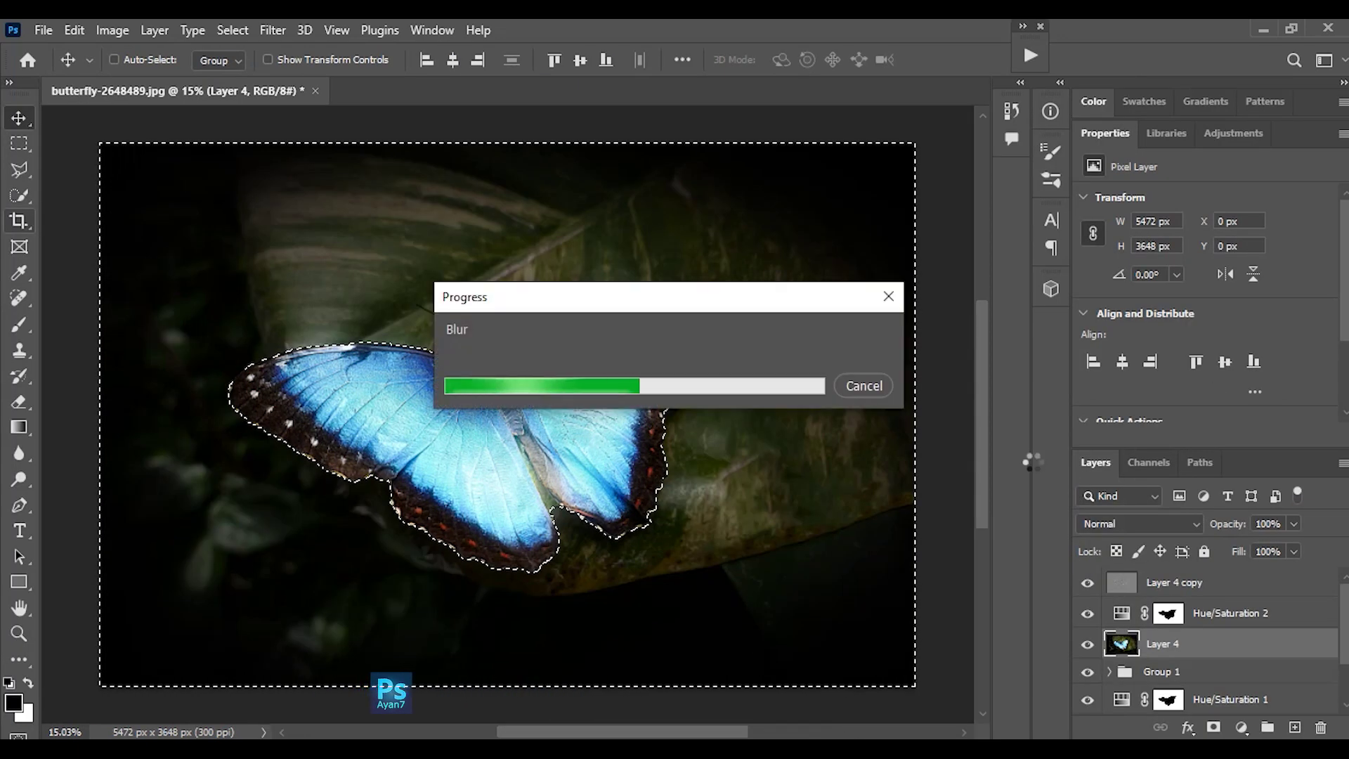
# Paint soft and hard white dots on a new layer and merge it into Layer 4
pyautogui.press('b')
pyautogui.click(1295, 727)
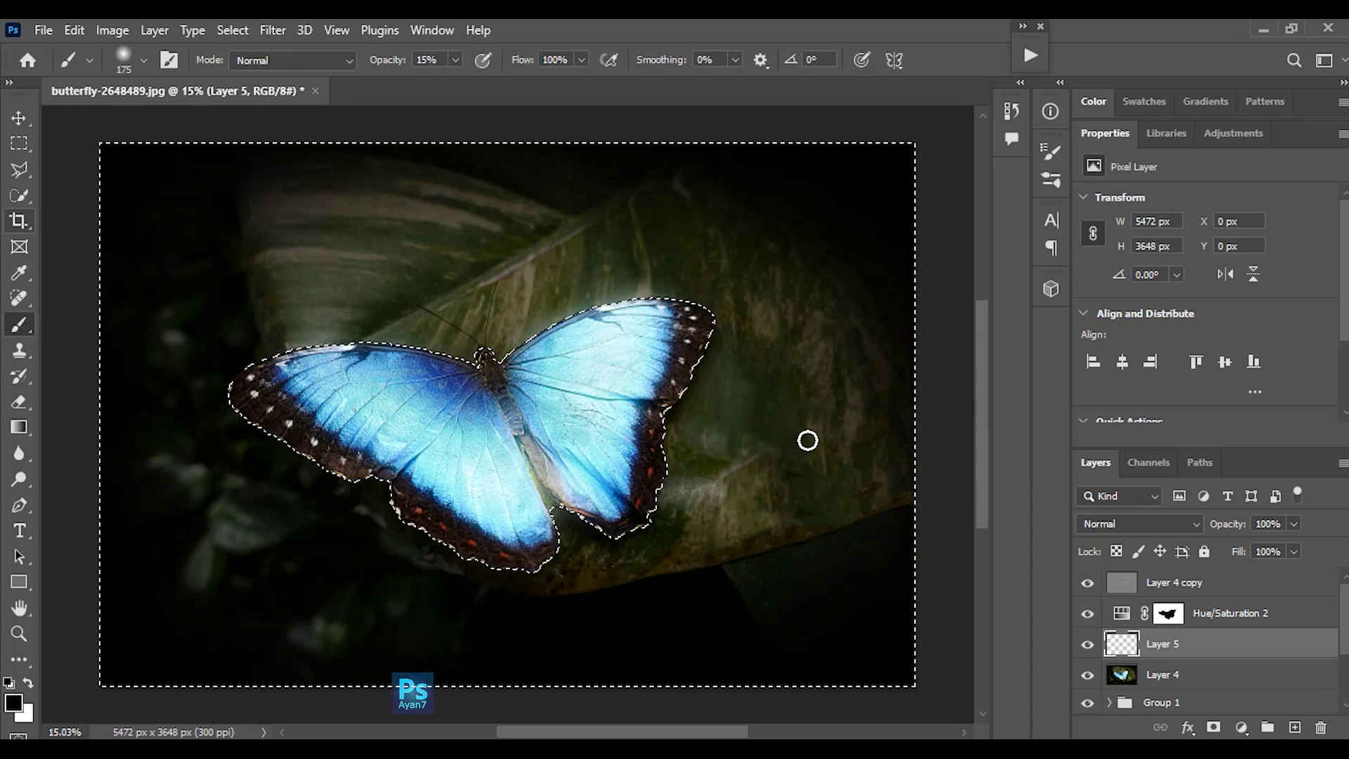
pyautogui.press('0')
pyautogui.click(806, 398)
pyautogui.click(209, 514)
pyautogui.rightClick(718, 612)
pyautogui.doubleClick(668, 503)
pyautogui.click(777, 271)
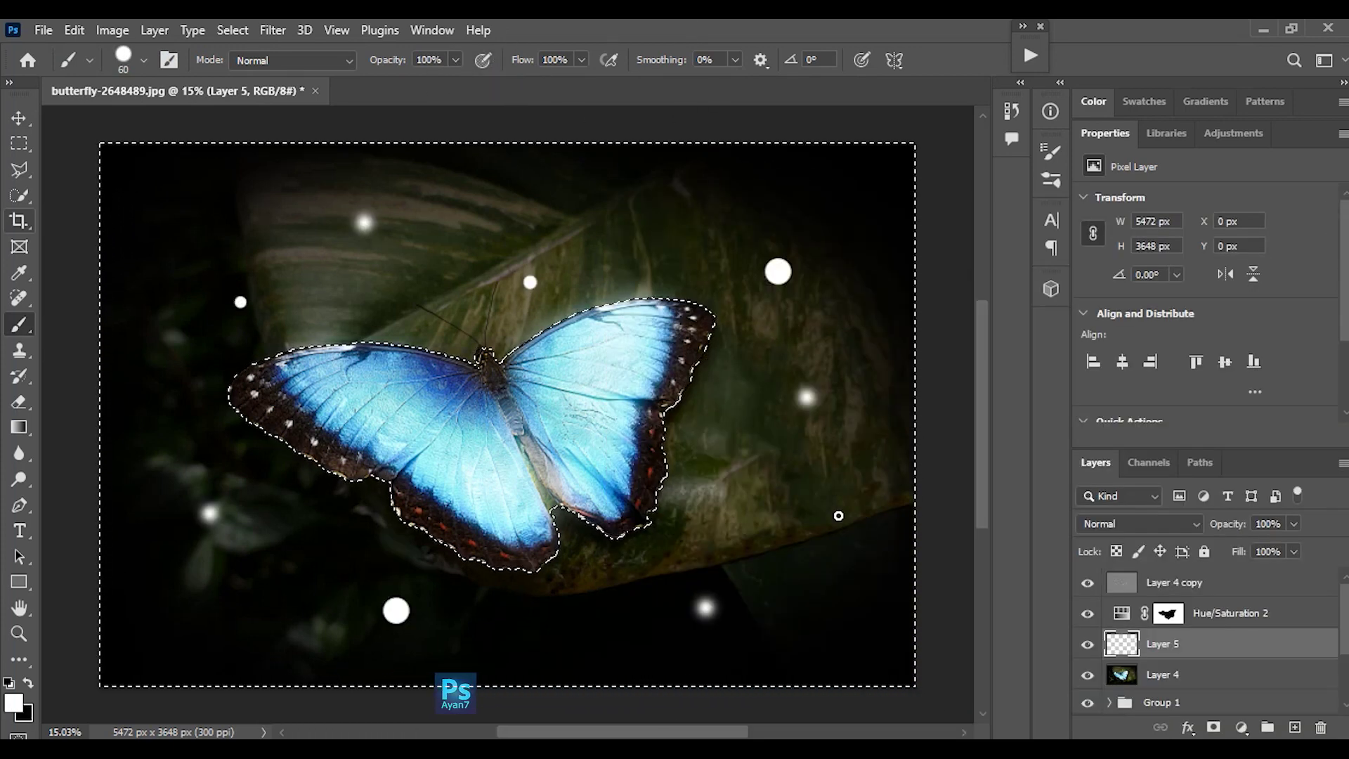
pyautogui.press('[')
pyautogui.click(807, 510)
pyautogui.hotkey('ctrl', 'e')
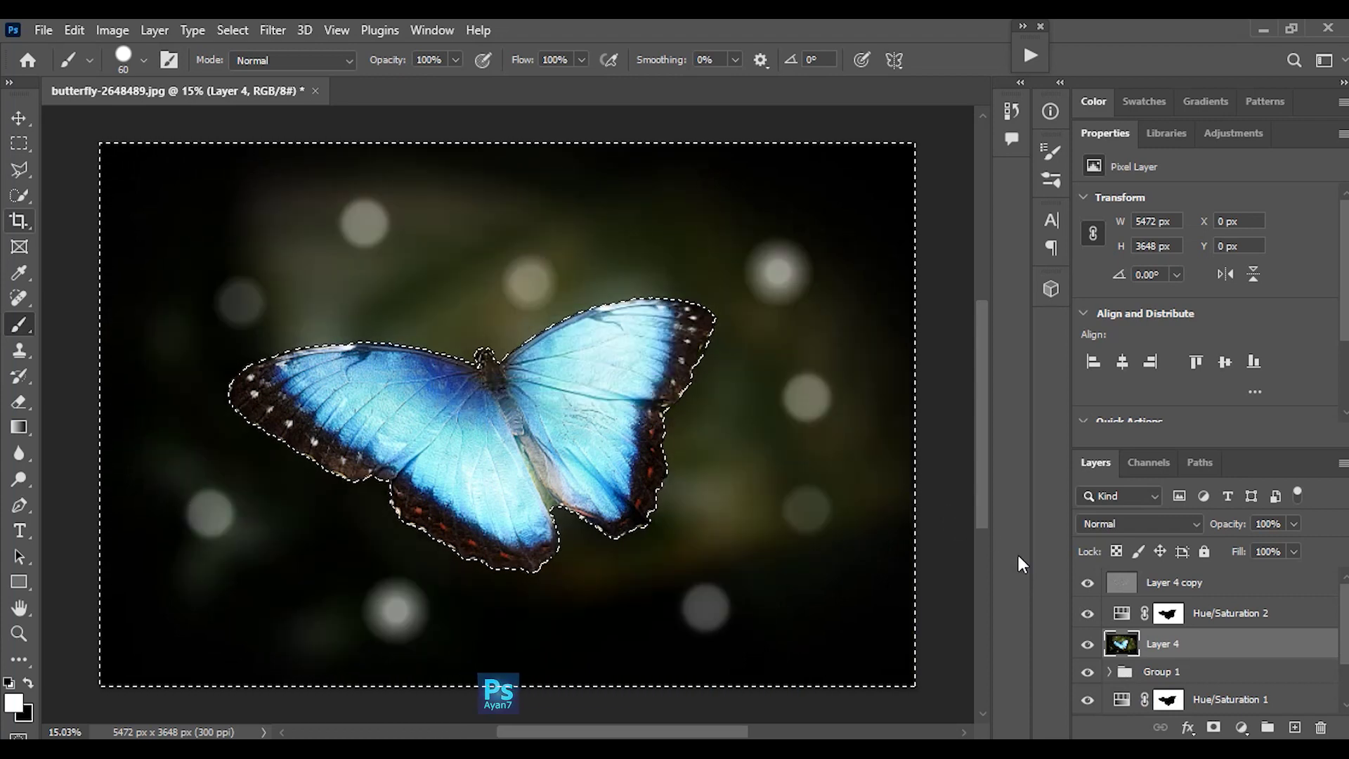
pyautogui.click(273, 29)
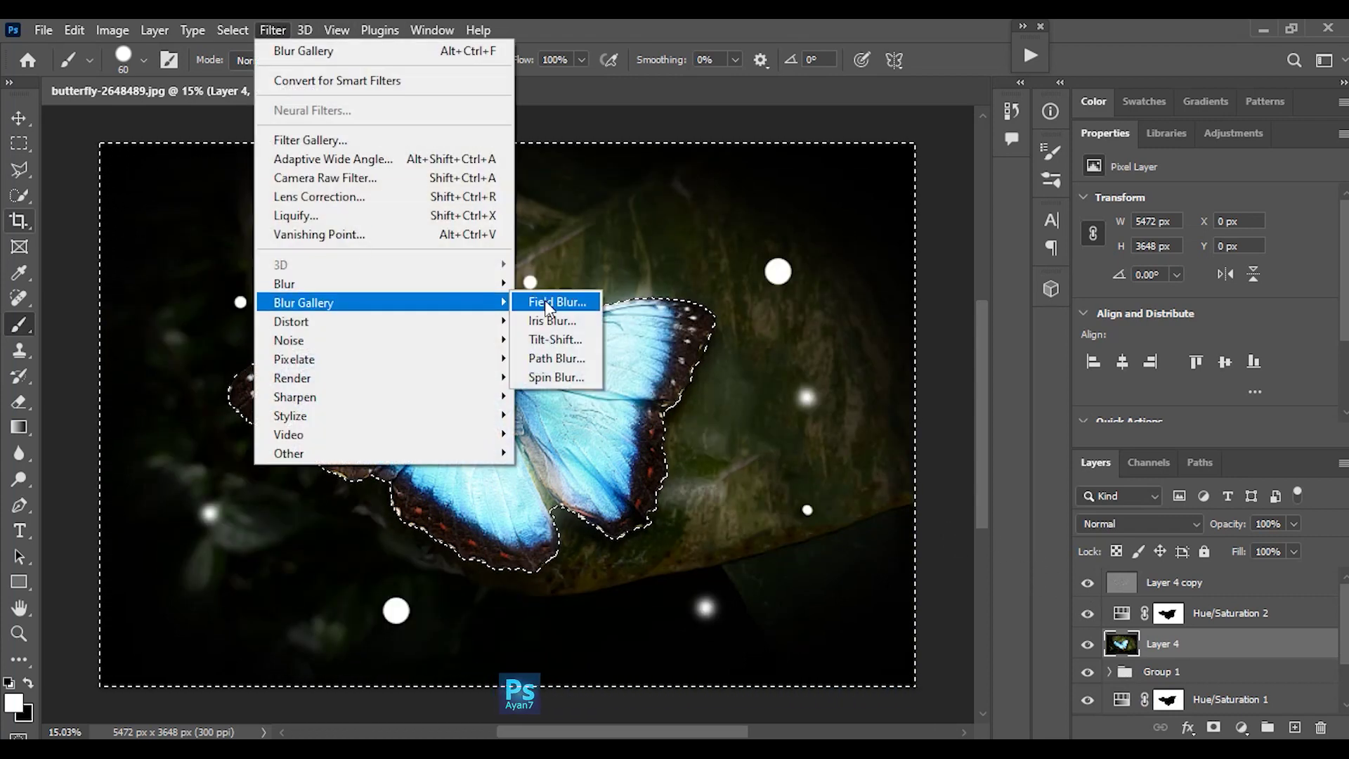
# Field-blur the background with stronger light bokeh, bokeh colour, wider light range and more blur
pyautogui.click(555, 296)
pyautogui.moveTo(1157, 522); pyautogui.dragTo(1238, 522)
pyautogui.moveTo(1156, 574); pyautogui.dragTo(1210, 575)
pyautogui.moveTo(1291, 628)
pyautogui.mouseDown()
pyautogui.moveTo(1258, 627)
pyautogui.moveTo(1282, 627)
pyautogui.mouseUp()
pyautogui.moveTo(1237, 179); pyautogui.dragTo(1241, 178)
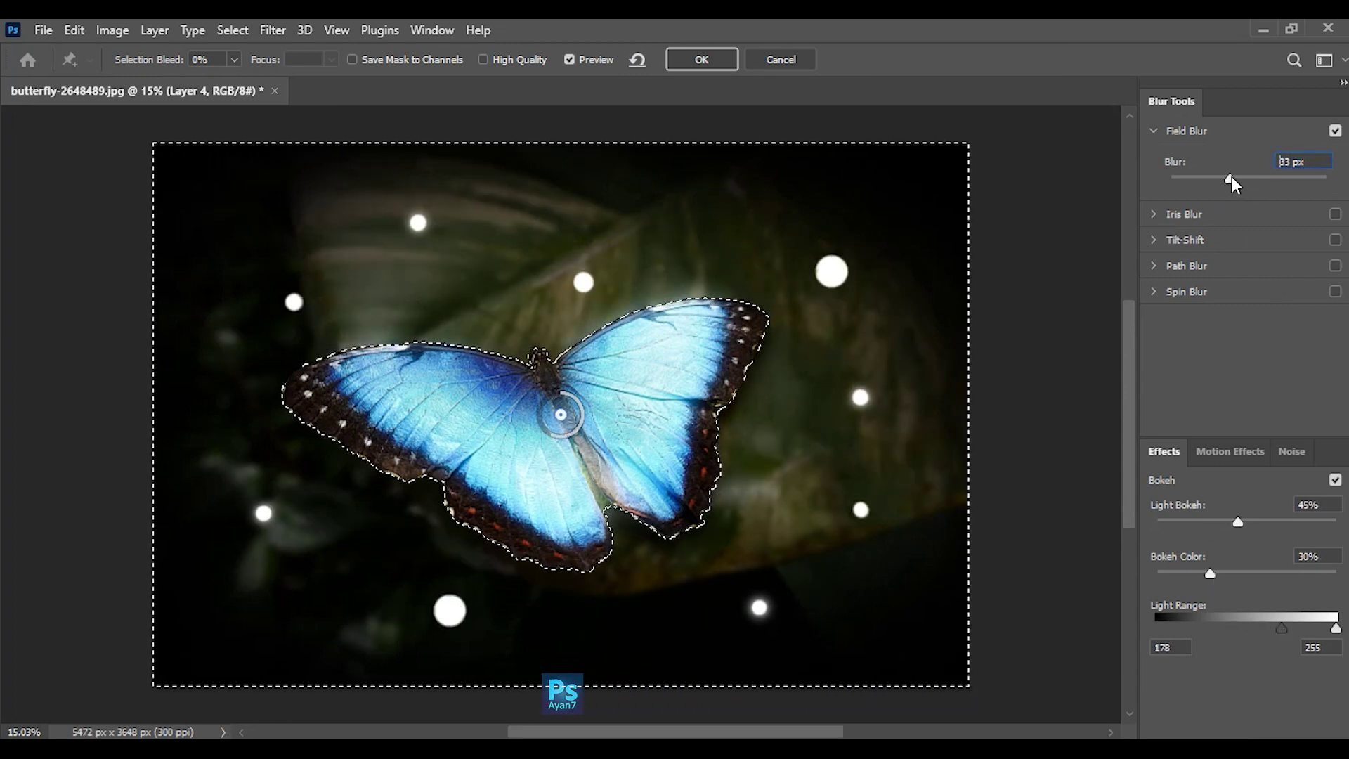
pyautogui.click(686, 57)
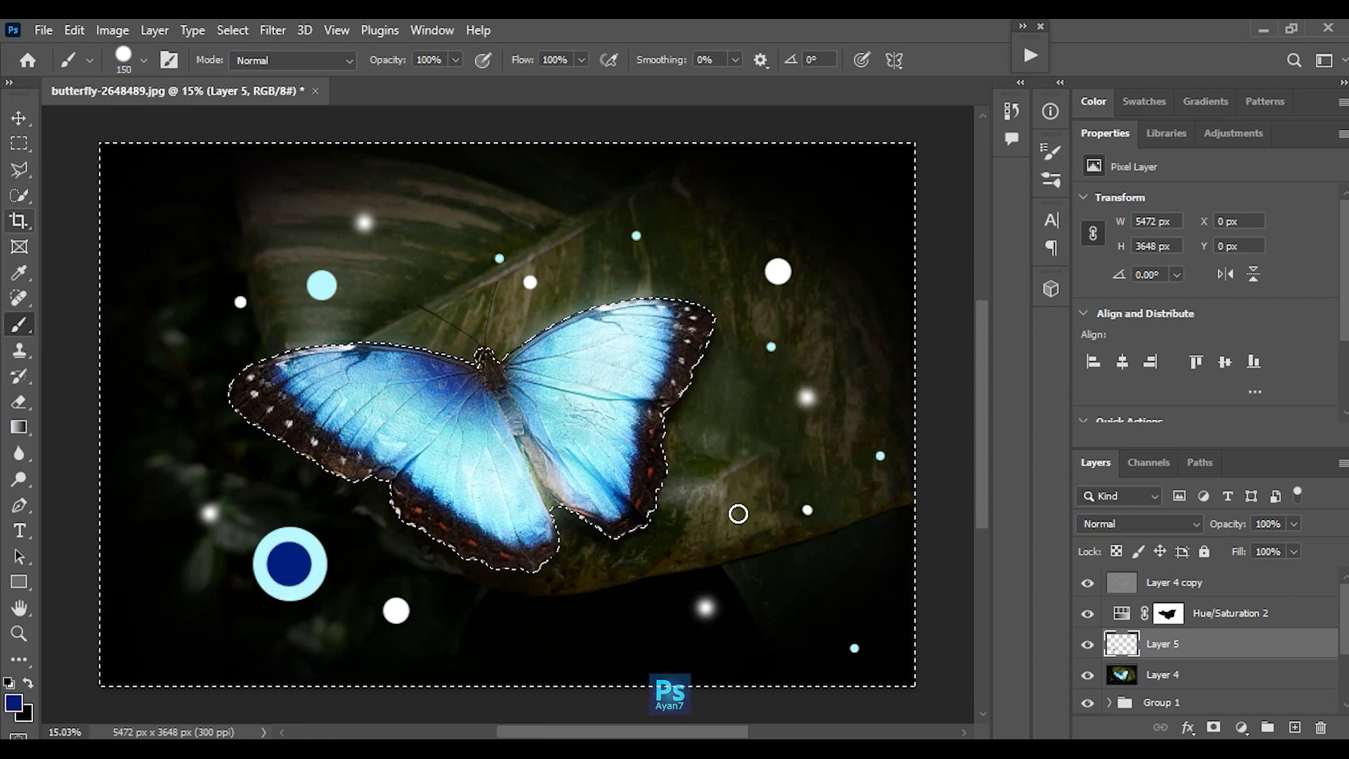
# Paint a small light cyan dot and add a new empty layer for more dots
pyautogui.keyDown('alt'); pyautogui.click(523, 521); pyautogui.keyUp('alt')
pyautogui.click(225, 472)
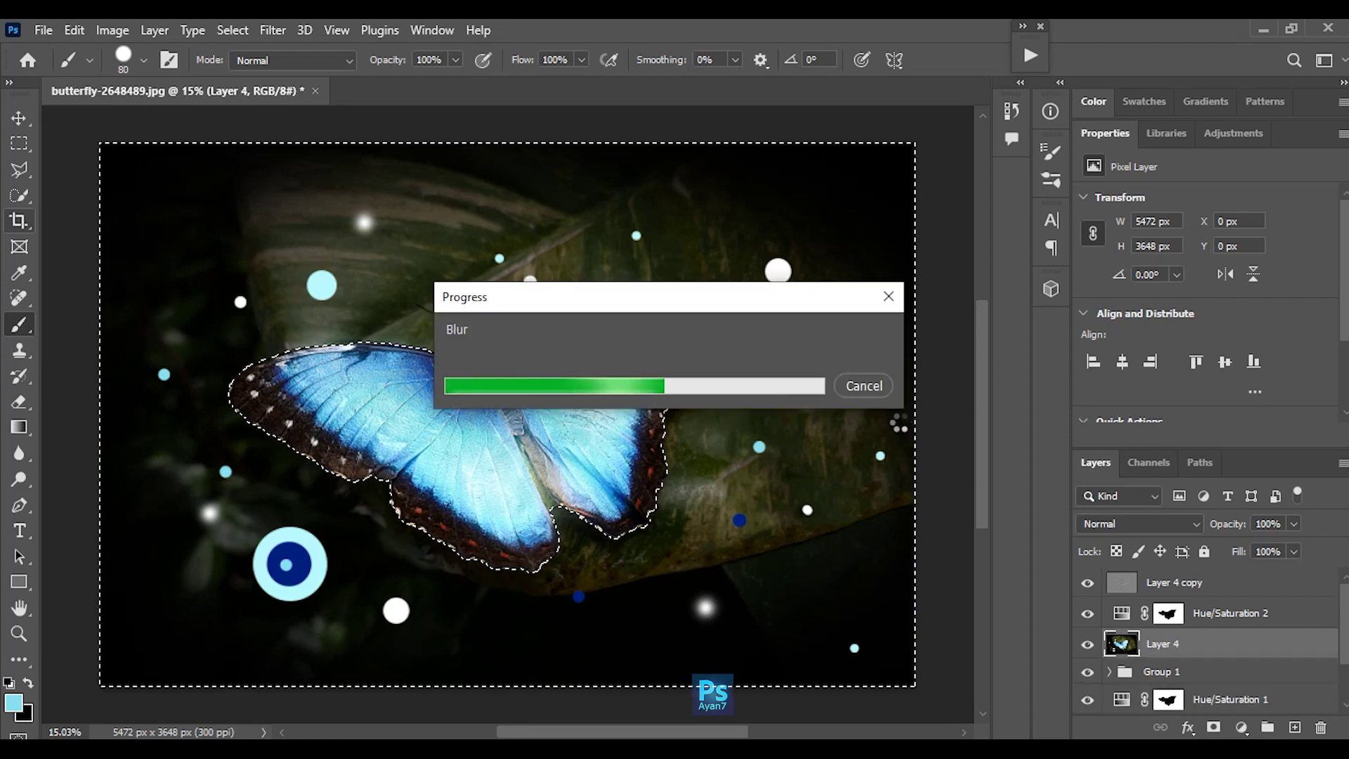
pyautogui.hotkey('ctrl', 'shift', 'alt', 'n')
# Adjust the brush size and softness and paint another small cyan dot
pyautogui.press('e')
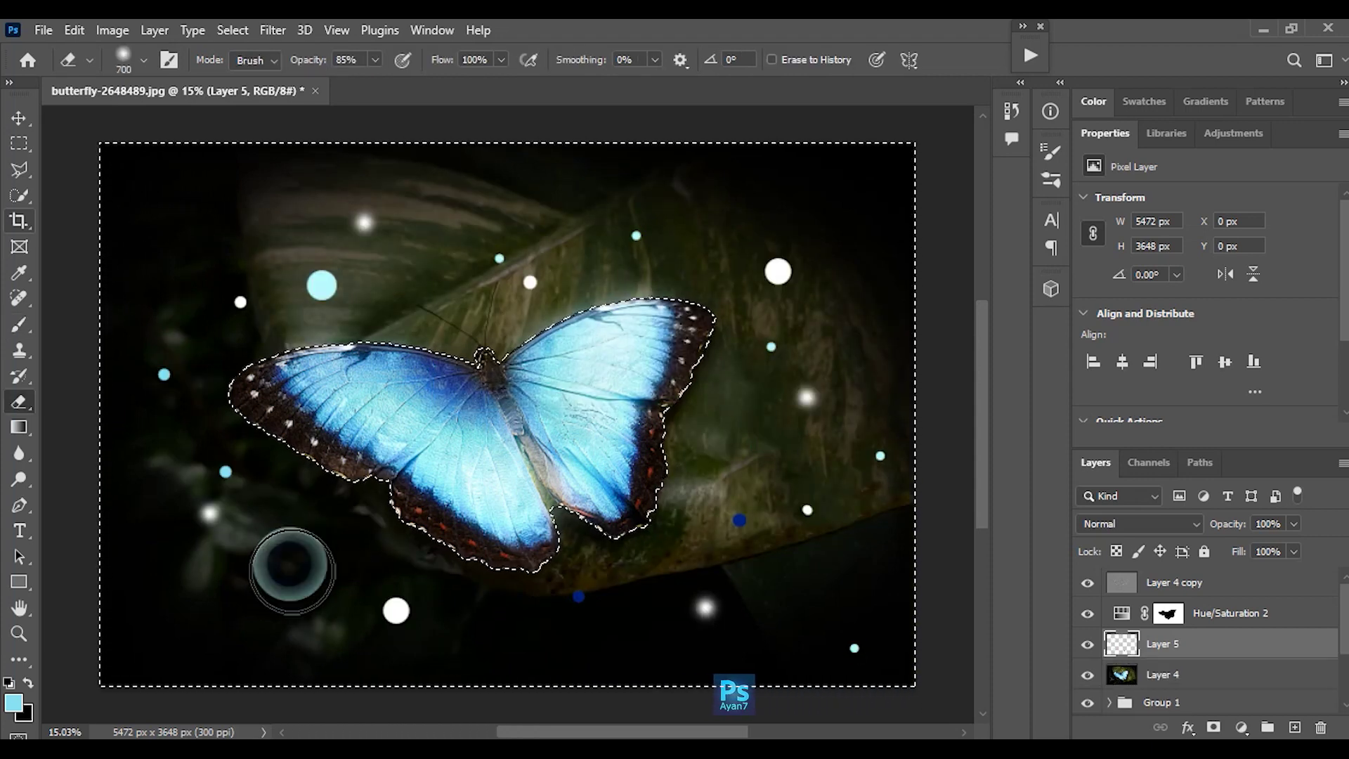
pyautogui.press('b')
pyautogui.rightClick(175, 669)
pyautogui.click(283, 592)
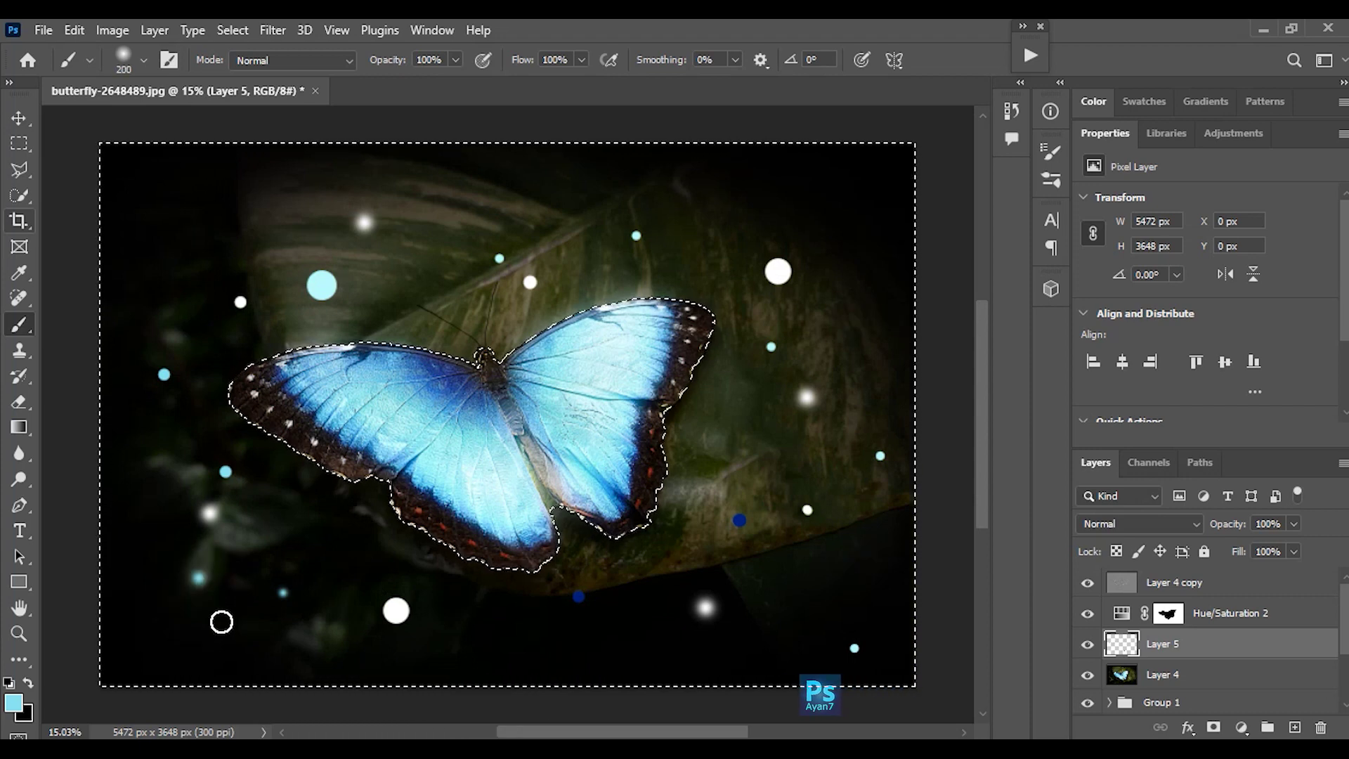
# Switch the foreground colour to lavender and paint a soft lavender dot
pyautogui.click(13, 702)
pyautogui.moveTo(1108, 545); pyautogui.dragTo(1108, 423)
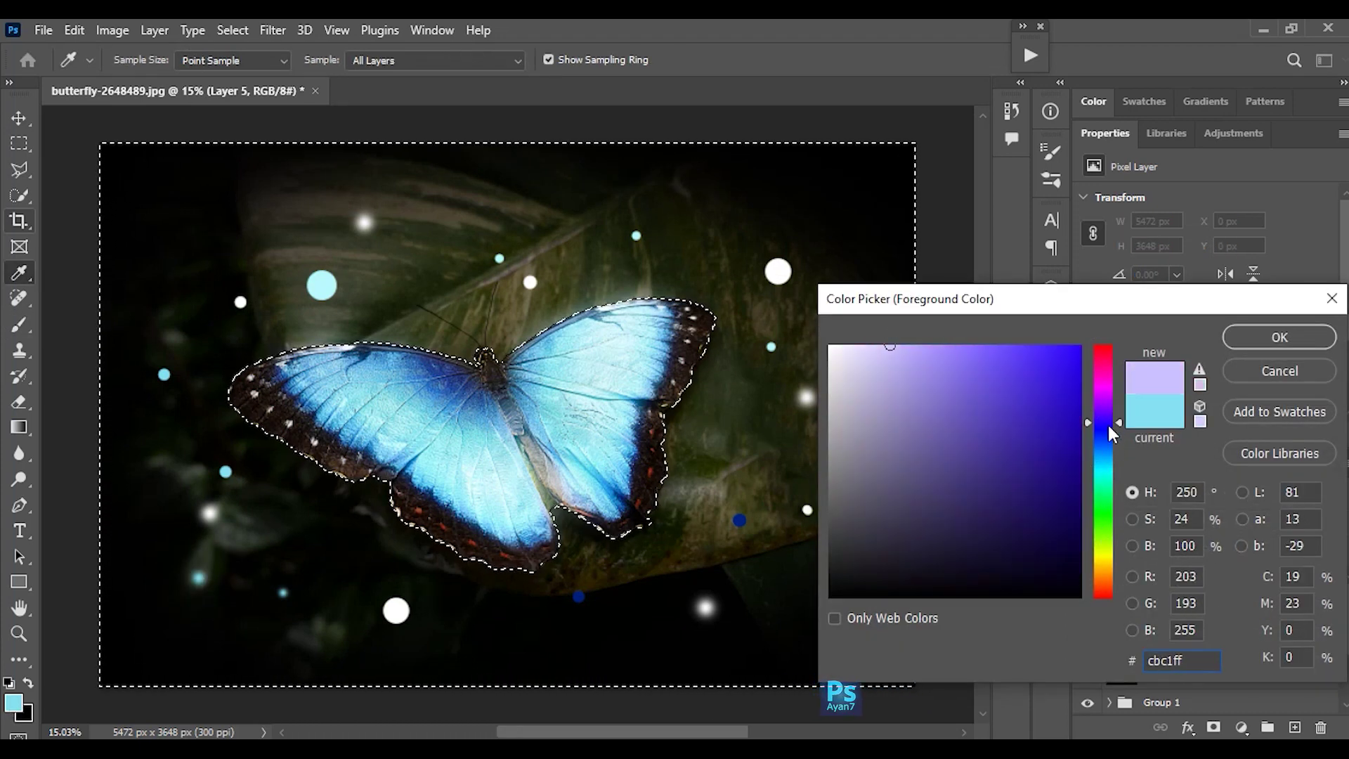
pyautogui.press('Return')
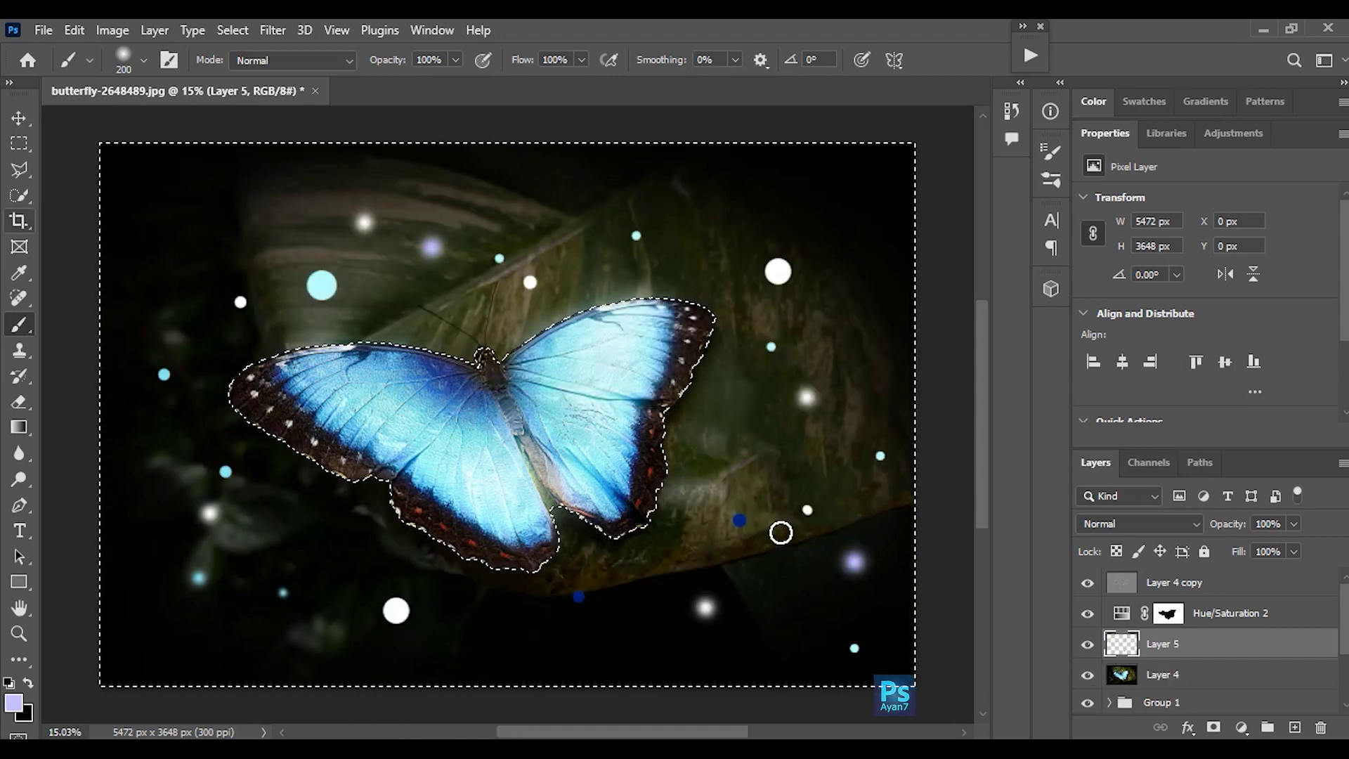
pyautogui.press('e')
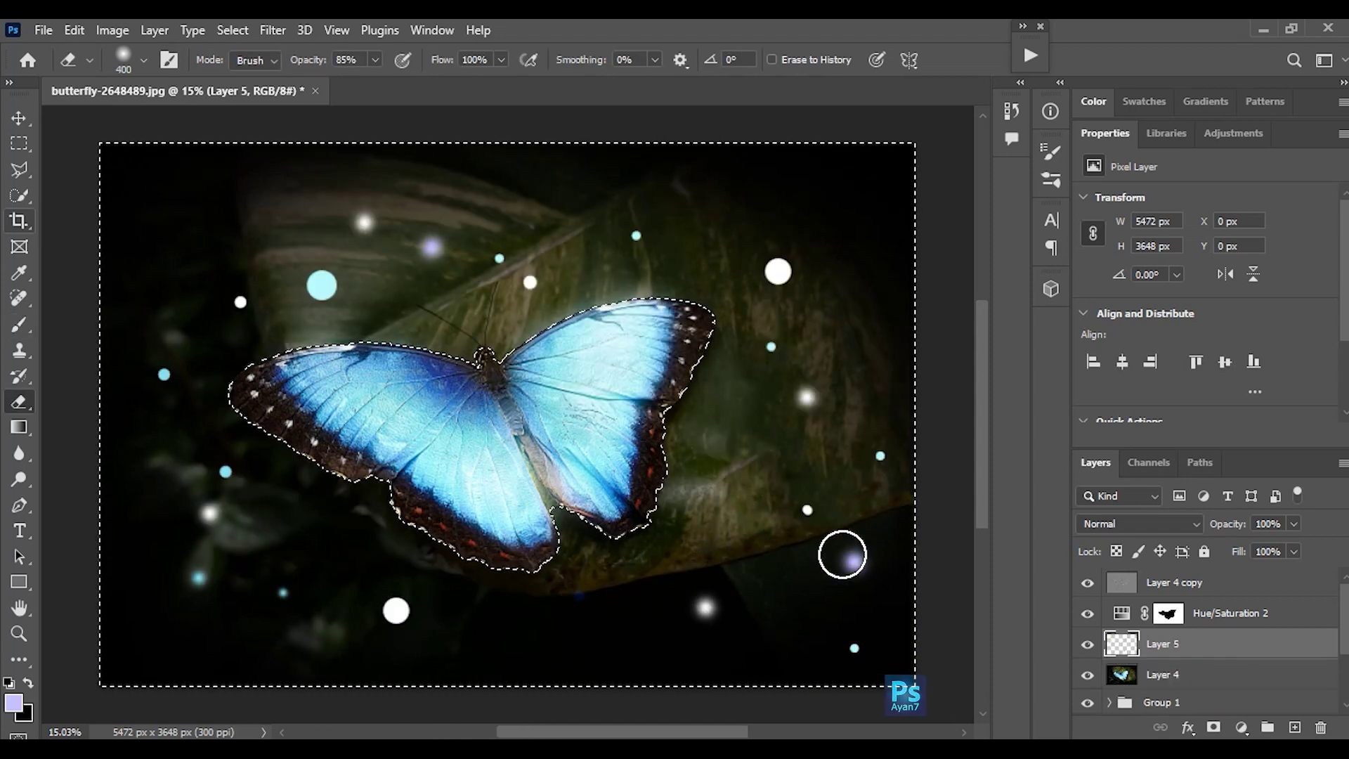
pyautogui.press('b')
pyautogui.click(729, 466)
# Switch to white and paint a soft white dot plus five smaller glowing dots
pyautogui.click(13, 702)
pyautogui.click(240, 302)
pyautogui.click(1289, 337)
pyautogui.click(602, 585)
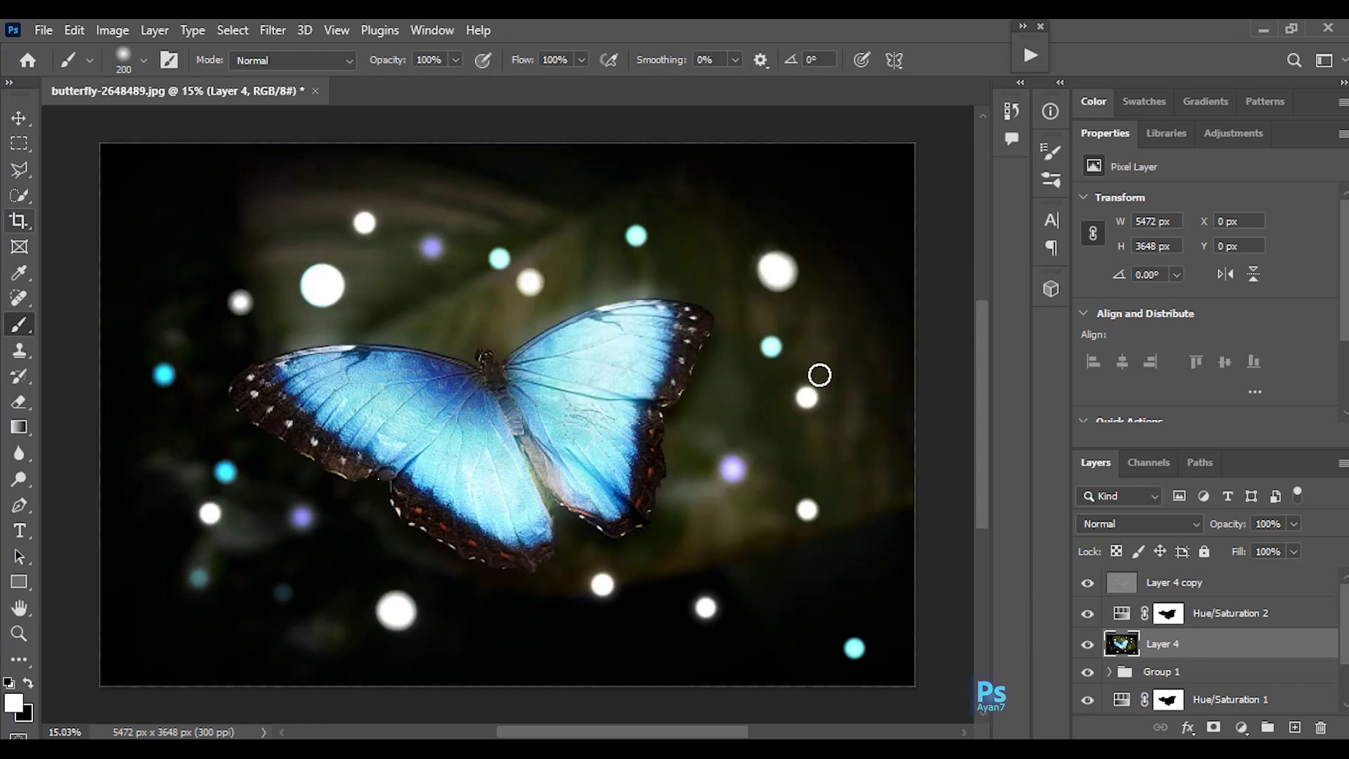
pyautogui.hotkey('ctrl', 'z')
pyautogui.press('[')
pyautogui.press('[')
pyautogui.press('[')
pyautogui.click(494, 203)
pyautogui.click(635, 216)
pyautogui.click(161, 308)
pyautogui.click(164, 536)
pyautogui.click(852, 475)
# Reset colours to black and white and reapply the last blur to soften the dots
pyautogui.press('x')
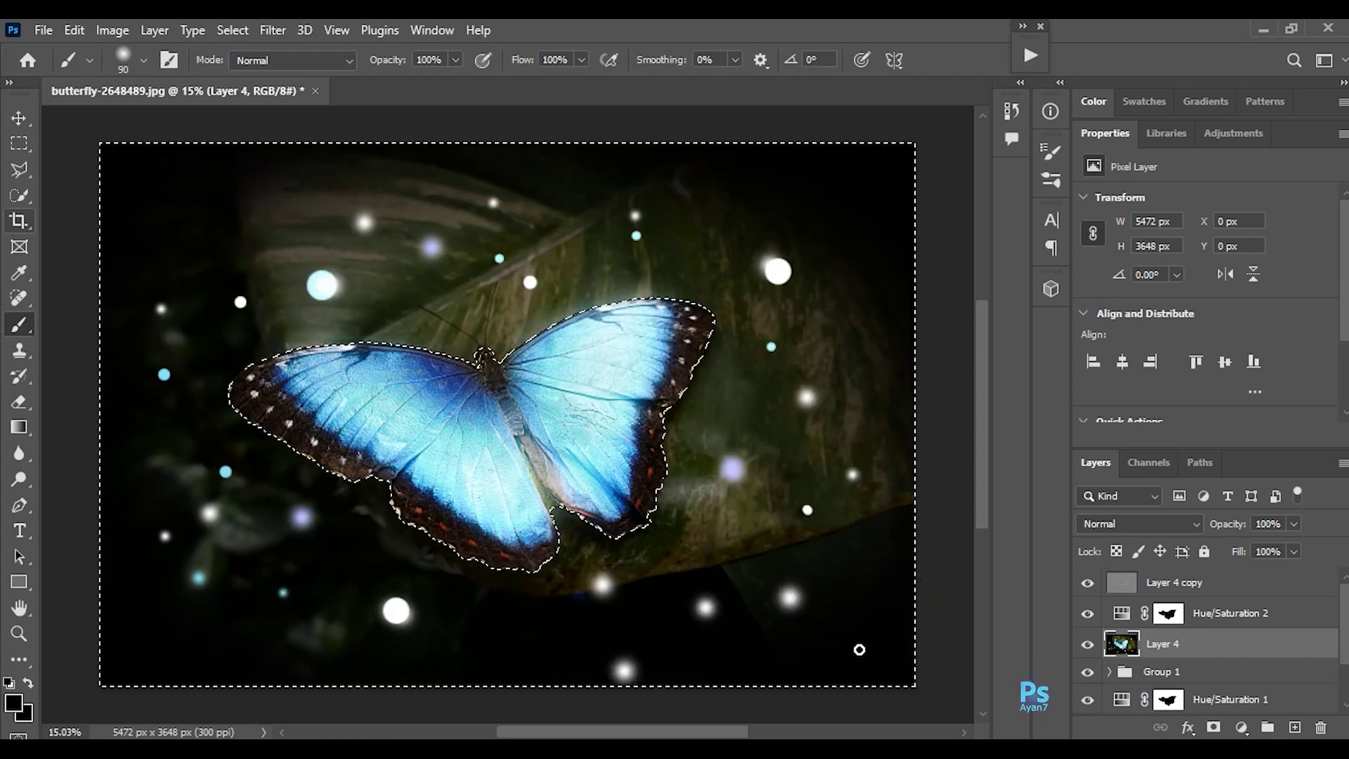
pyautogui.hotkey('ctrl', 'alt', 'f')
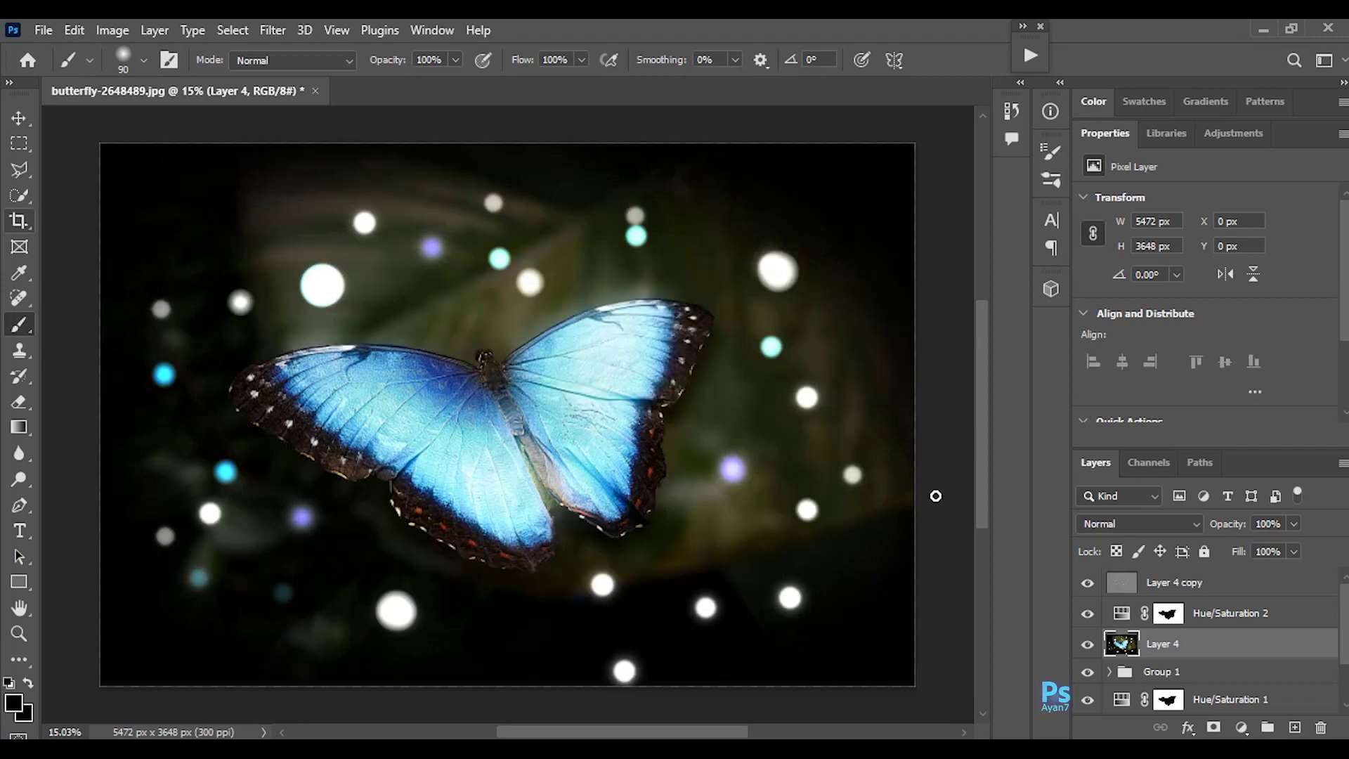
pyautogui.press('j')
pyautogui.scroll(-2, 647, 661)
pyautogui.scroll(3, 684, 626)
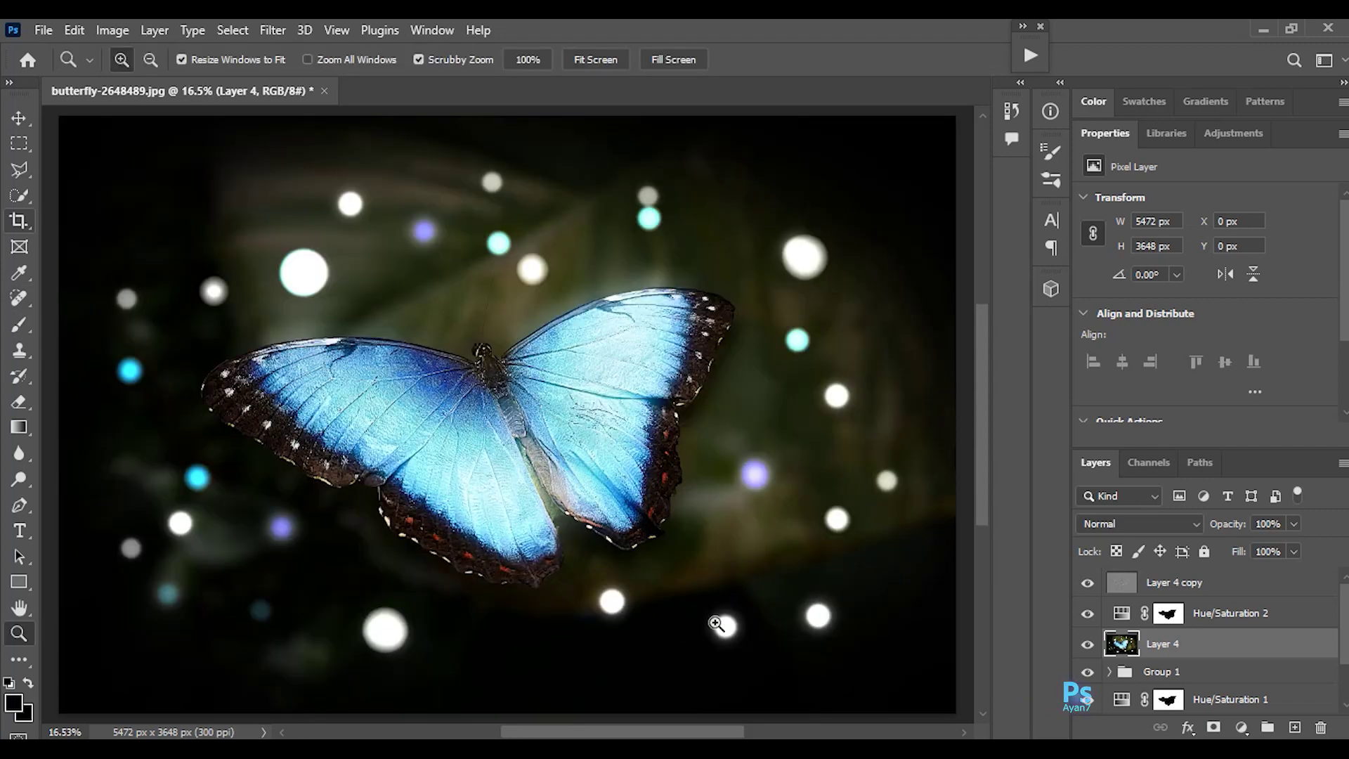
# Clone-stamp two extra bokeh blobs on the right and lower right
pyautogui.press('s')
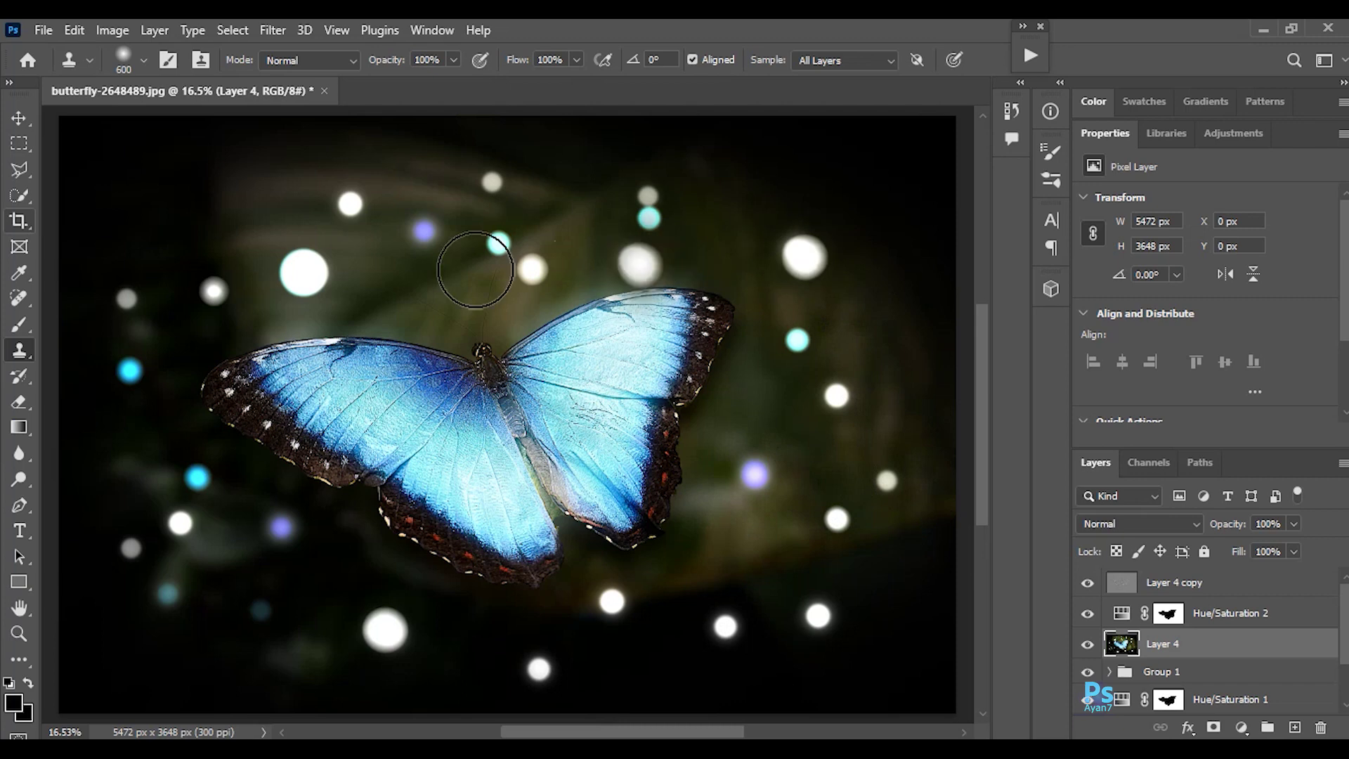
pyautogui.click(911, 380)
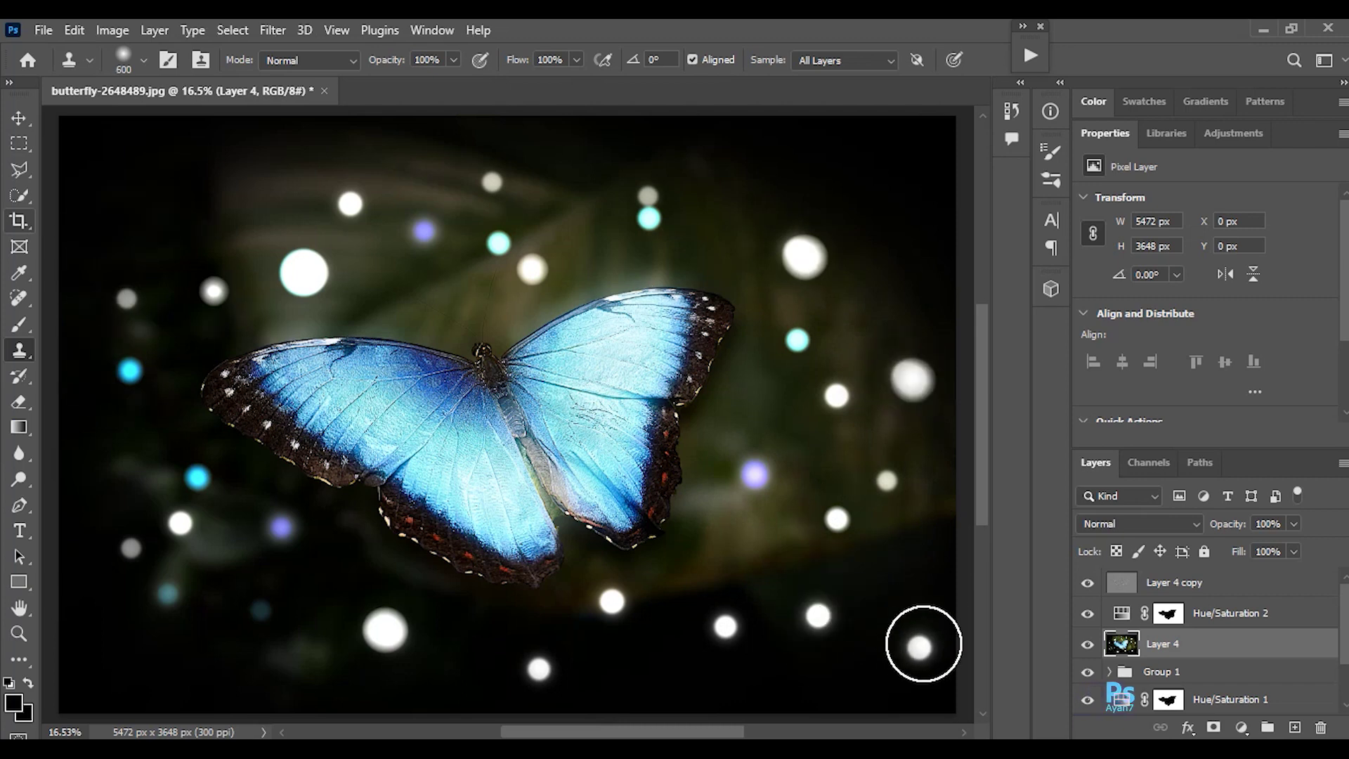
pyautogui.scroll(-1, 923, 645)
pyautogui.click(775, 679)
pyautogui.press(']')
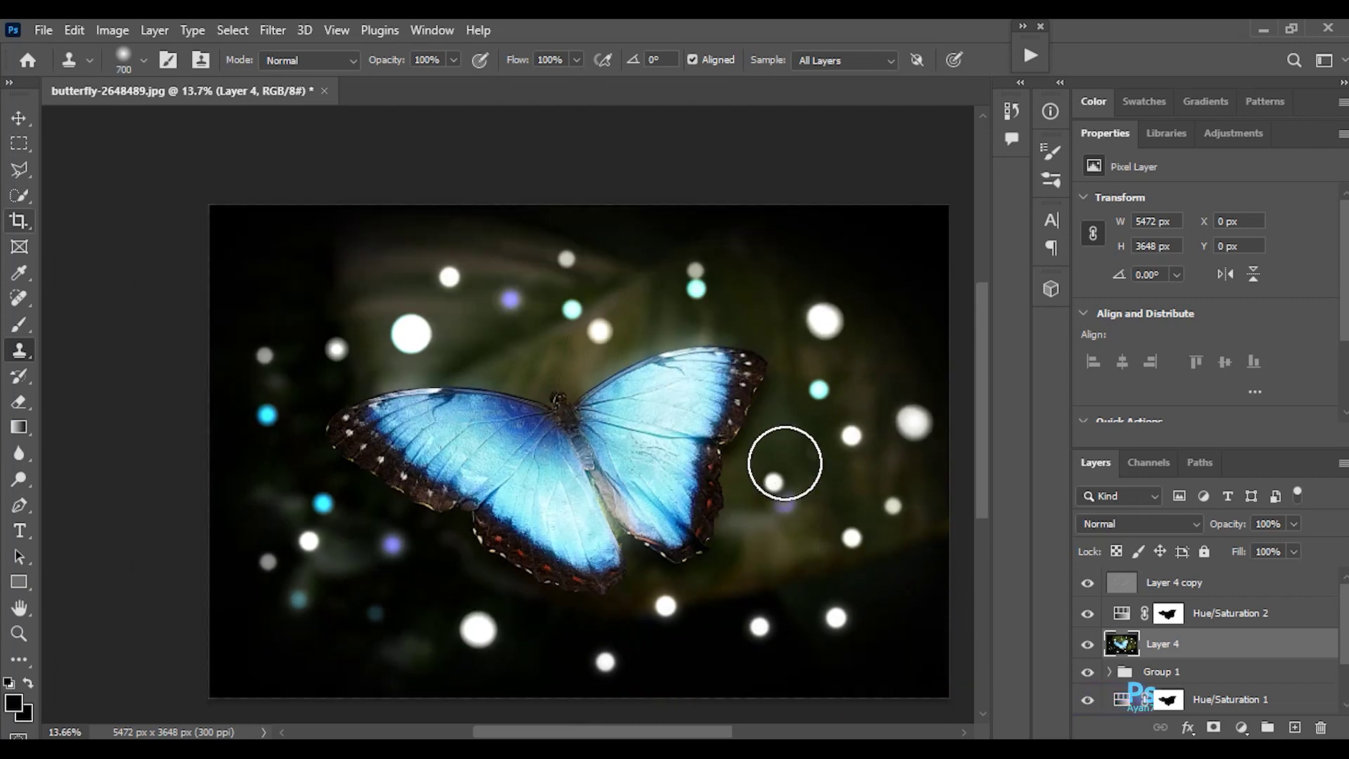
pyautogui.press('z')
pyautogui.scroll(1, 784, 460)
# Compare the Hue/Saturation 2 adjustment on and off, then lower its opacity to 24%
pyautogui.press('v')
pyautogui.click(1087, 613)
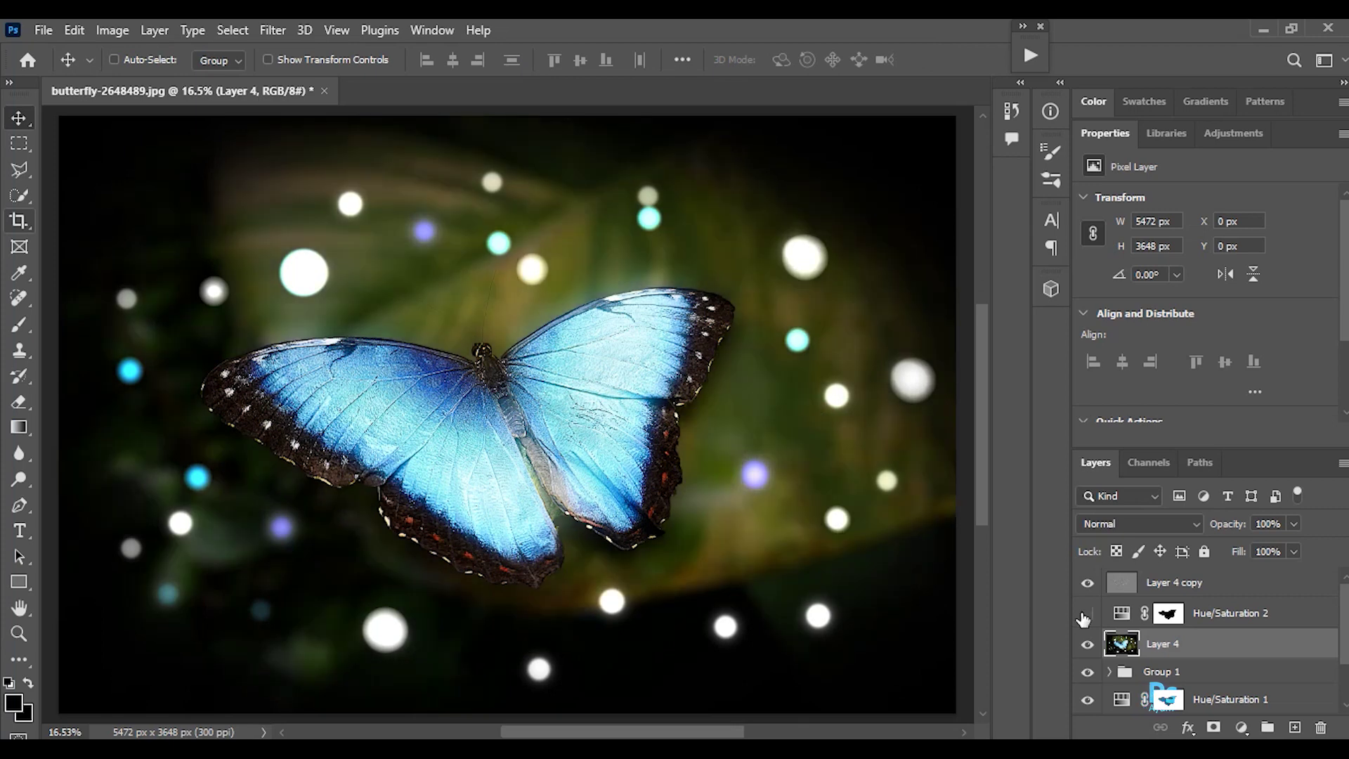
pyautogui.click(1087, 614)
pyautogui.click(1168, 613)
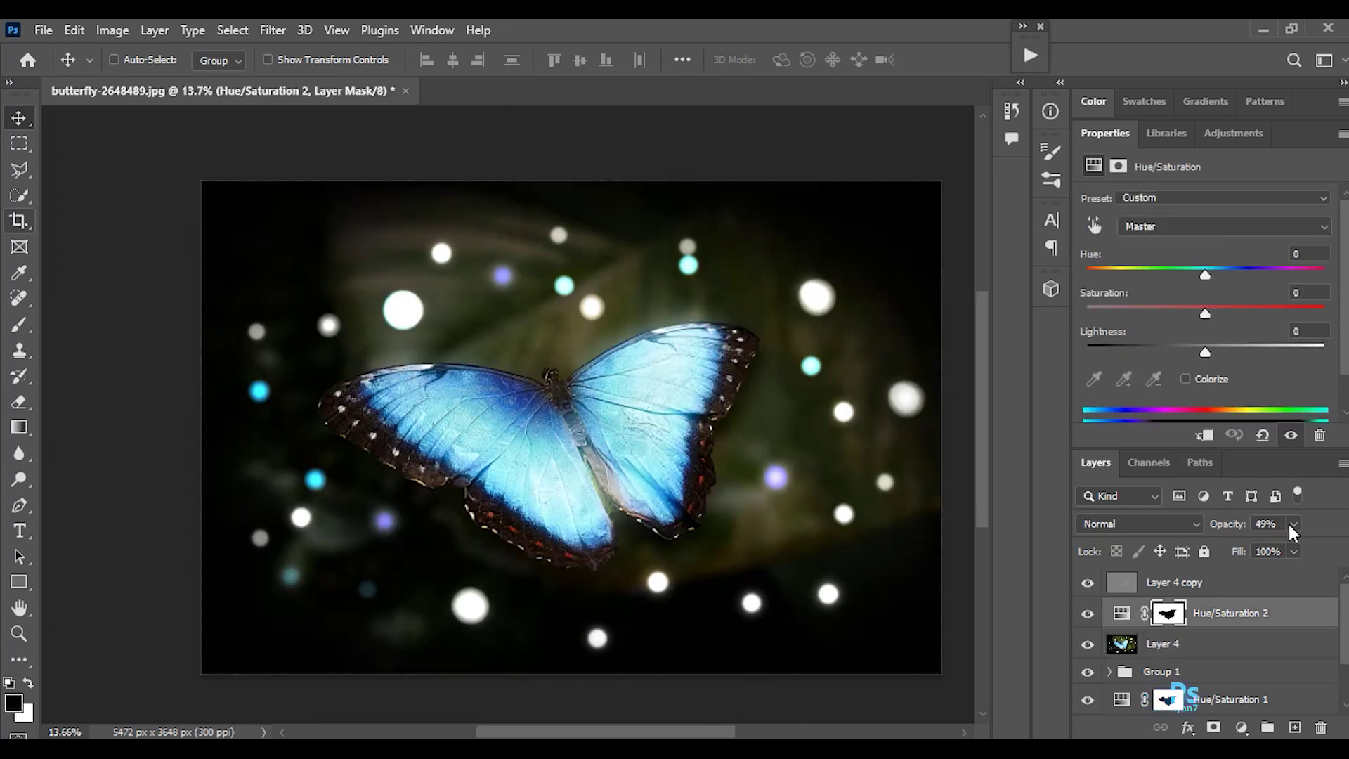
pyautogui.press('2')
pyautogui.press('4')
# Stamp all visible layers into a new merged top layer
pyautogui.press('z')
pyautogui.hotkey('ctrl', 'shift', 'alt', 'e')
pyautogui.hotkey('ctrl', 'shift', 'a')
# In Camera Raw Basic, brighten the whites and raise contrast, leaving clarity at zero
pyautogui.click(1002, 306)
pyautogui.moveTo(1073, 612); pyautogui.dragTo(1128, 610)
pyautogui.doubleClick(1128, 610)
pyautogui.moveTo(1061, 500); pyautogui.dragTo(1104, 505)
pyautogui.moveTo(1073, 414)
pyautogui.mouseDown()
pyautogui.moveTo(1086, 415)
pyautogui.moveTo(1070, 444)
pyautogui.moveTo(1105, 472)
pyautogui.moveTo(1089, 482)
pyautogui.mouseUp()
pyautogui.scroll(-3, 1086, 478)
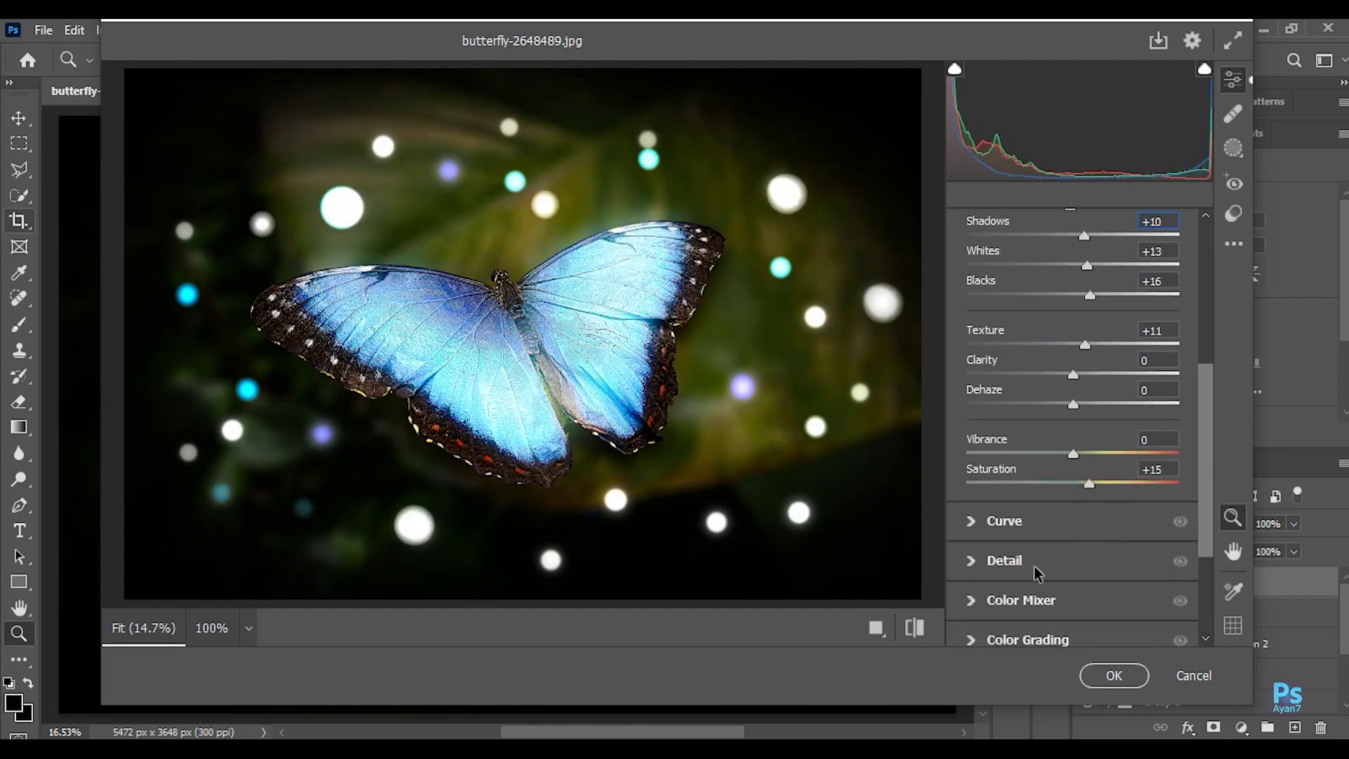
pyautogui.scroll(-2, 1039, 567)
# Add a negative vignette to darken the corners and apply the Camera Raw changes
pyautogui.click(1054, 608)
pyautogui.moveTo(1073, 426); pyautogui.dragTo(1041, 426)
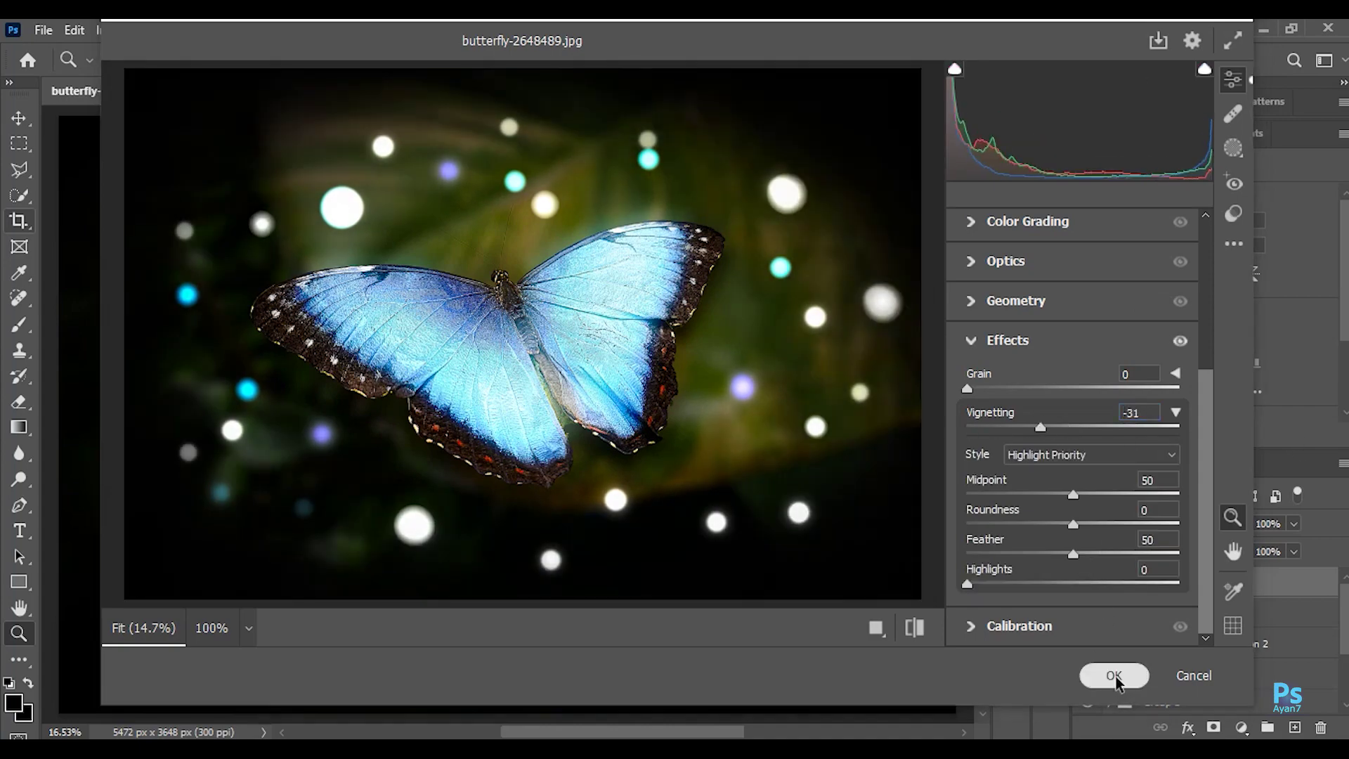
pyautogui.click(1114, 676)
pyautogui.hotkey('ctrl', '-')
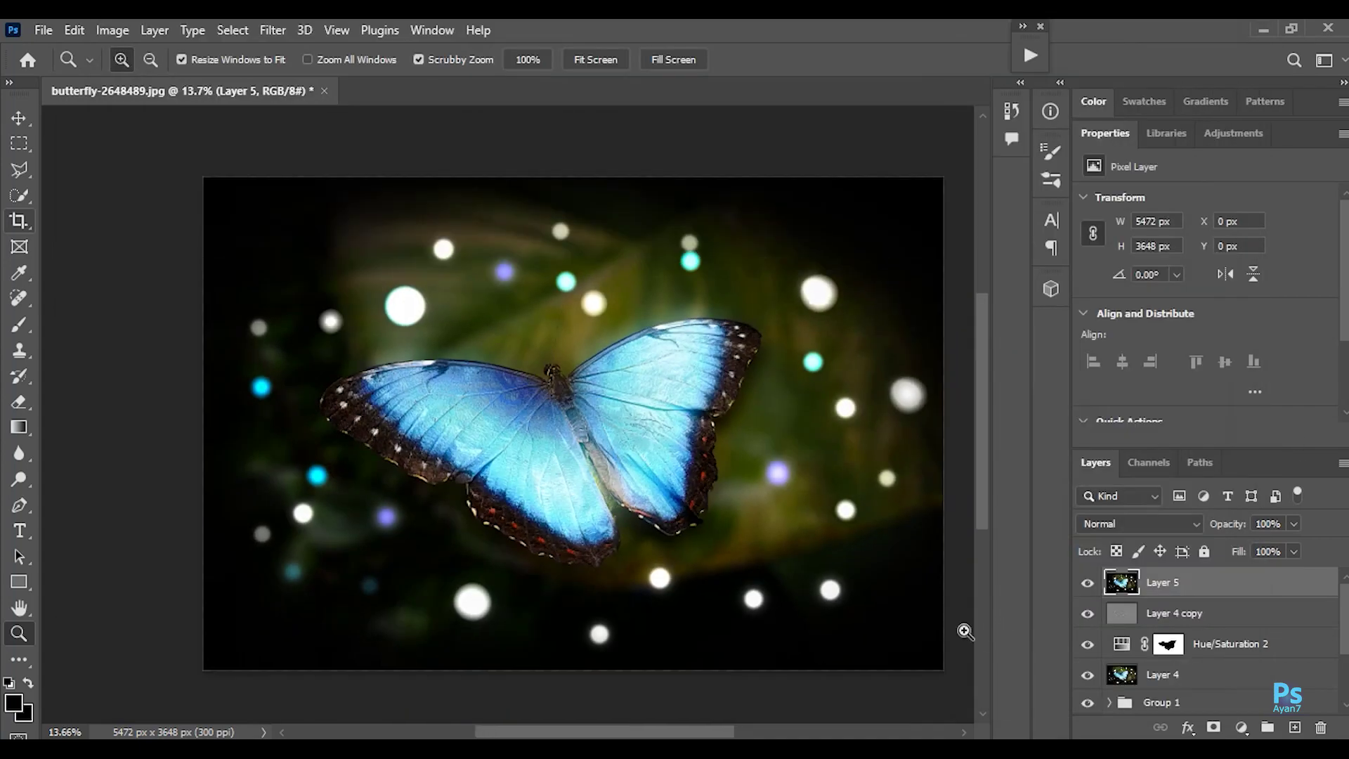